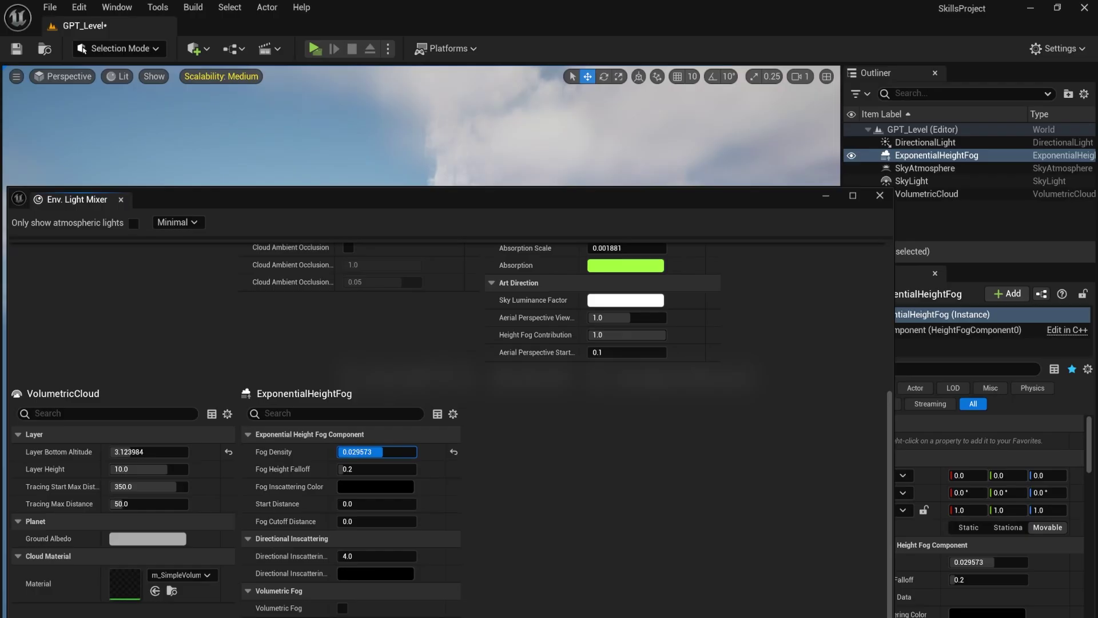
- Set the fog height falloff to 0.001, nudge it up, and make fog inscattering light grey
{"action": "type", "text": "0.001"}
{"action": "key", "text": "Return"}
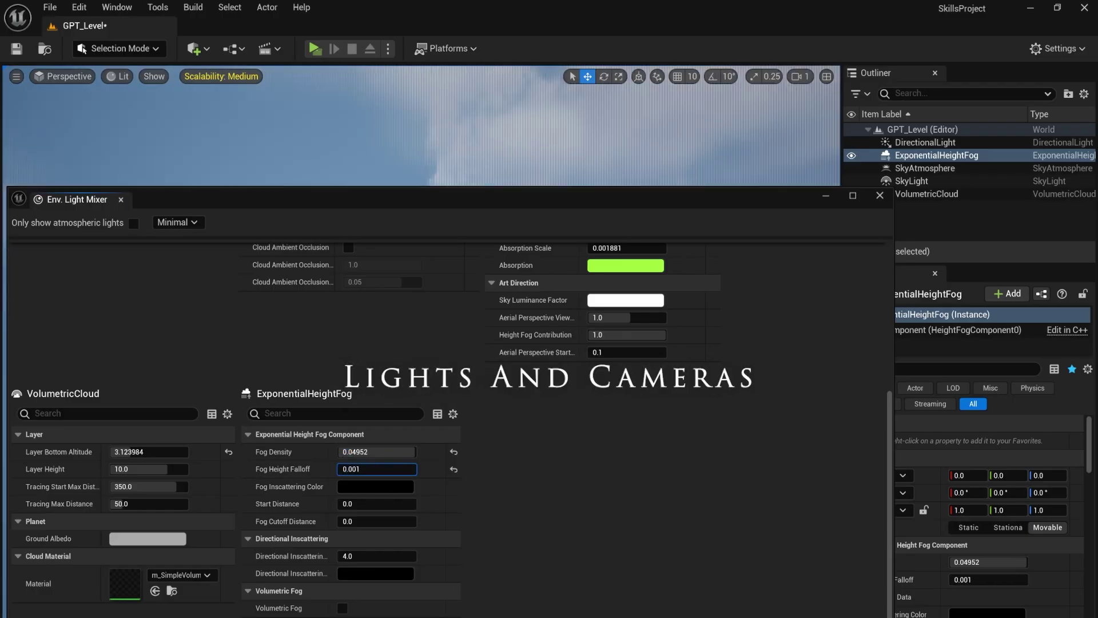
{"action": "left_click_drag", "start_coordinate": [348, 468], "coordinate": [371, 469]}
{"action": "left_click", "coordinate": [375, 486]}
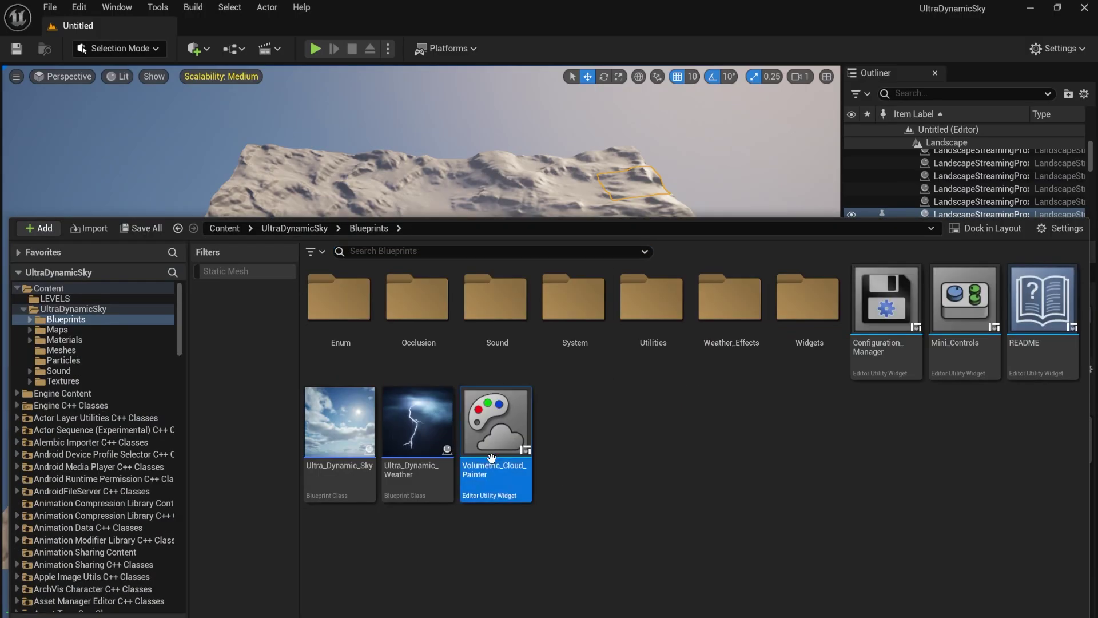
- Migrate all Blueprints to the city project and place Ultra_Dynamic_Sky into the level
{"action": "key", "text": "ctrl+a"}
{"action": "right_click", "coordinate": [350, 333]}
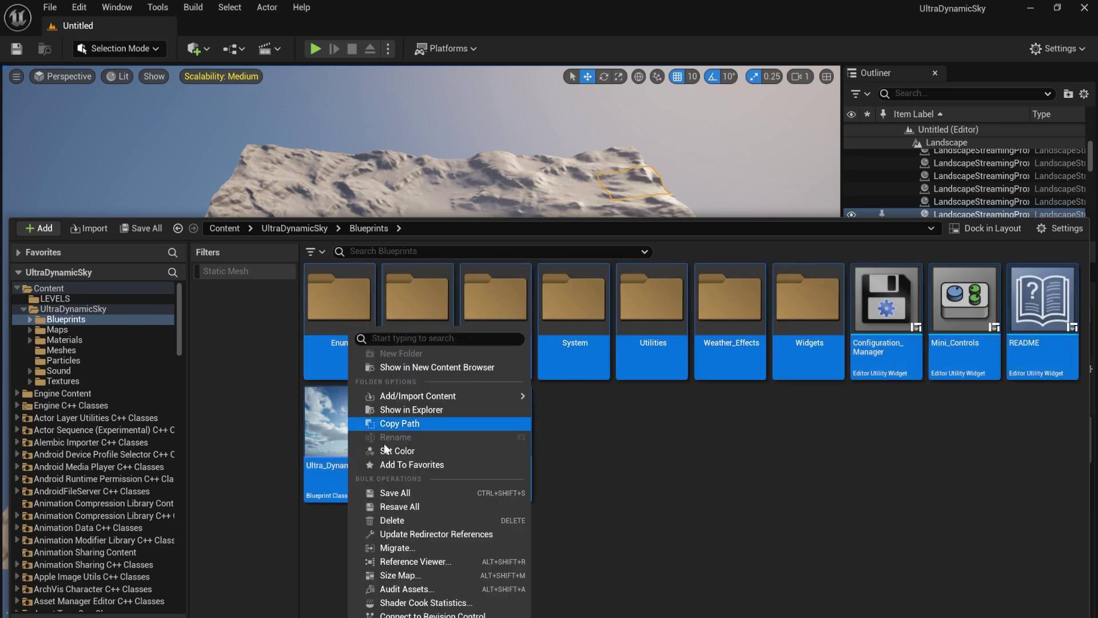
{"action": "left_click", "coordinate": [410, 549]}
{"action": "left_click", "coordinate": [642, 490]}
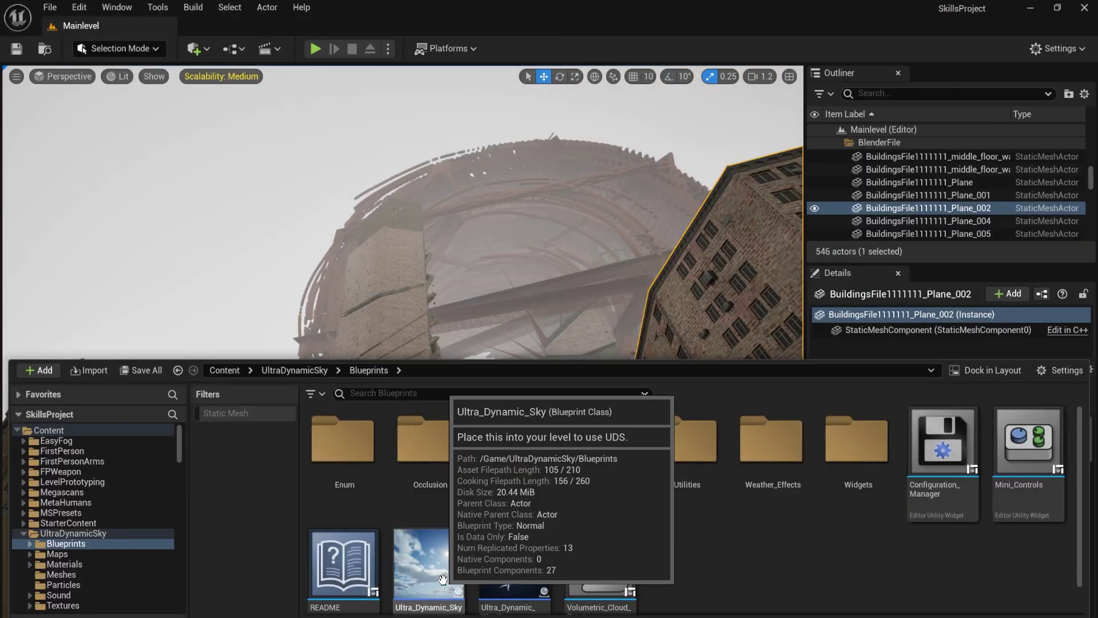
{"action": "left_click_drag", "start_coordinate": [442, 579], "coordinate": [504, 386]}
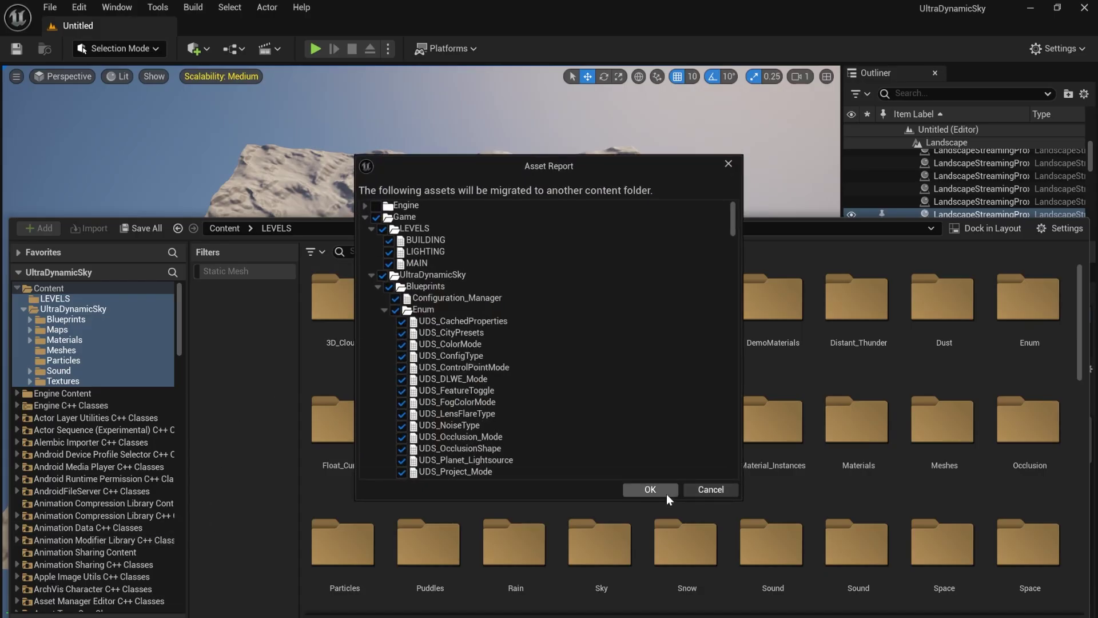
{"action": "left_click", "coordinate": [650, 490]}
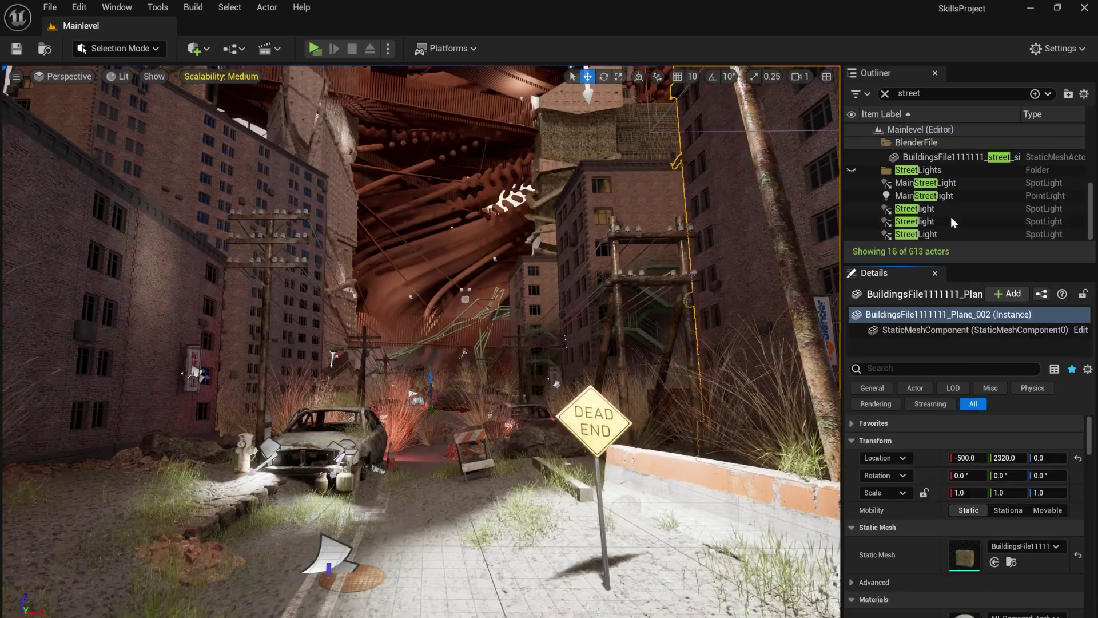
- Select the main street spotlight and other street lights, then pick the main street point light
{"action": "left_click", "coordinate": [942, 183]}
{"action": "left_click", "coordinate": [929, 236], "text": "shift"}
{"action": "right_click_drag", "start_coordinate": [798, 253], "coordinate": [772, 257]}
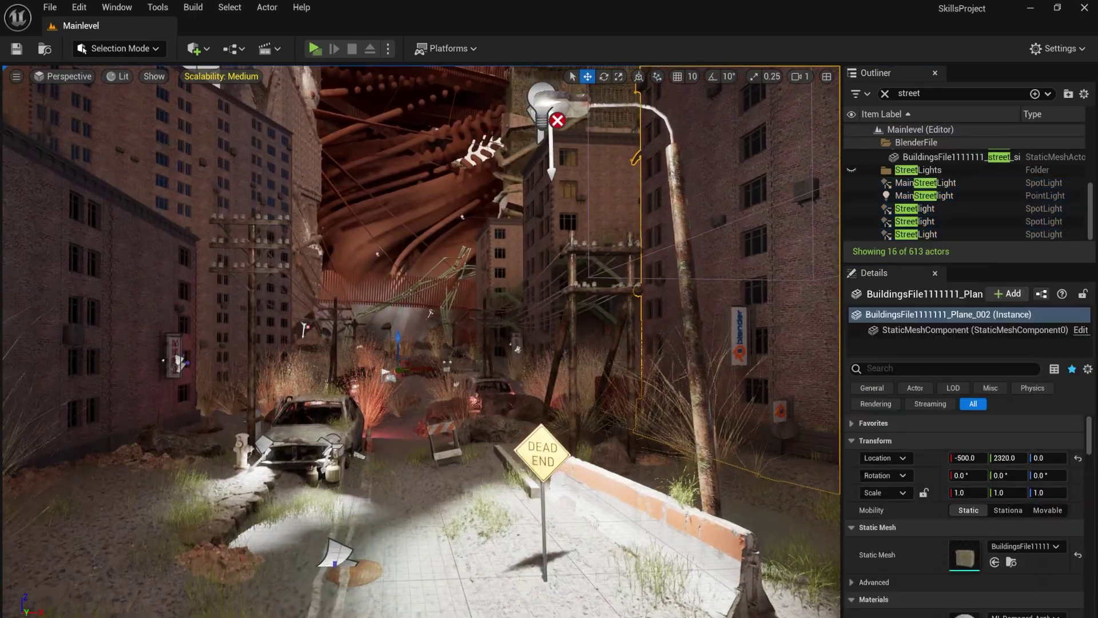
{"action": "left_click", "coordinate": [541, 134]}
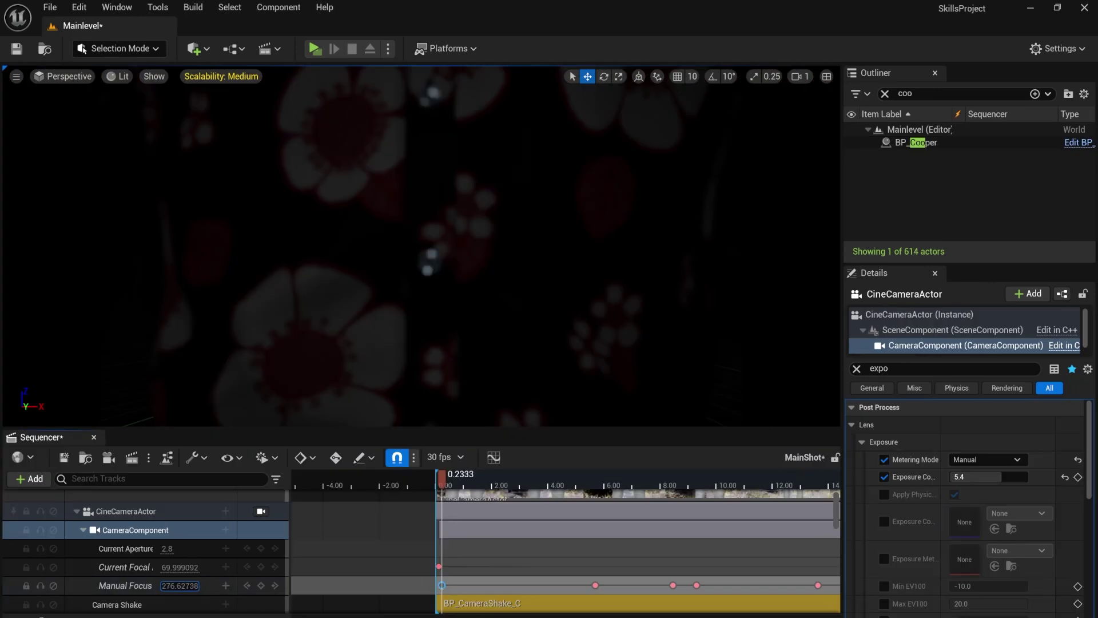
- Jump the playhead to the Manual Focus keyframes at 5.70, 8.4667 and 9.30
{"action": "left_click", "coordinate": [595, 585]}
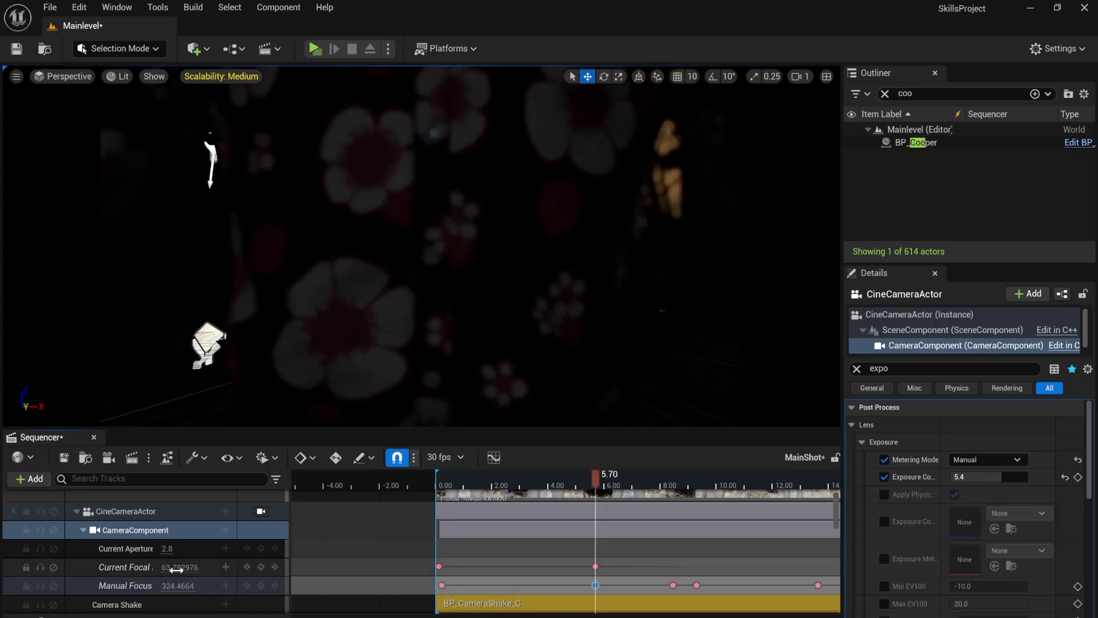
{"action": "left_click", "coordinate": [674, 585]}
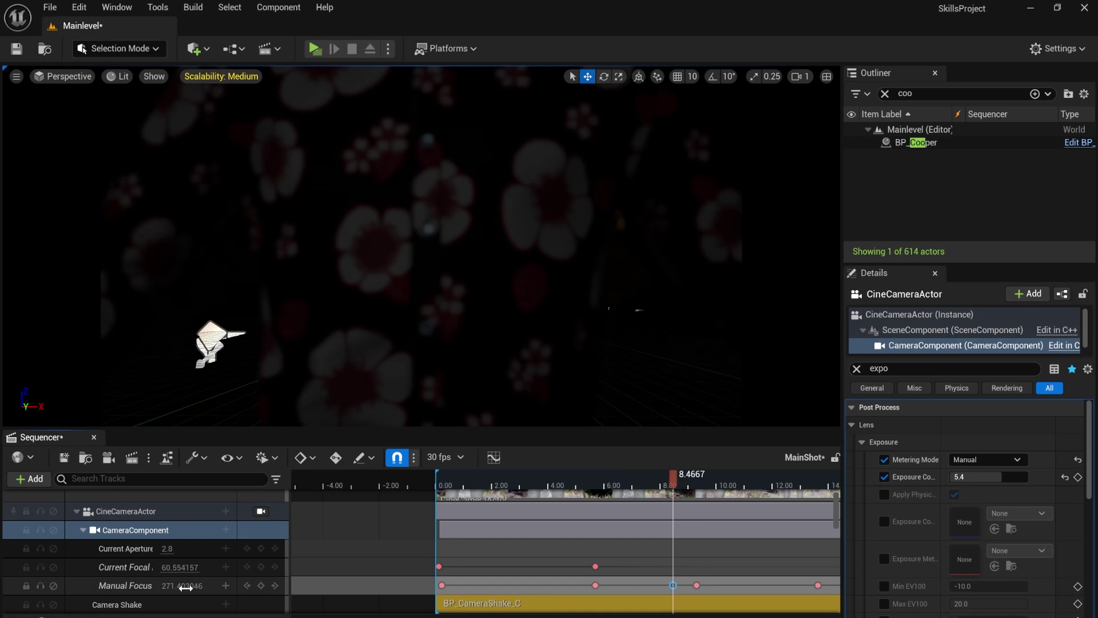
{"action": "left_click", "coordinate": [696, 585]}
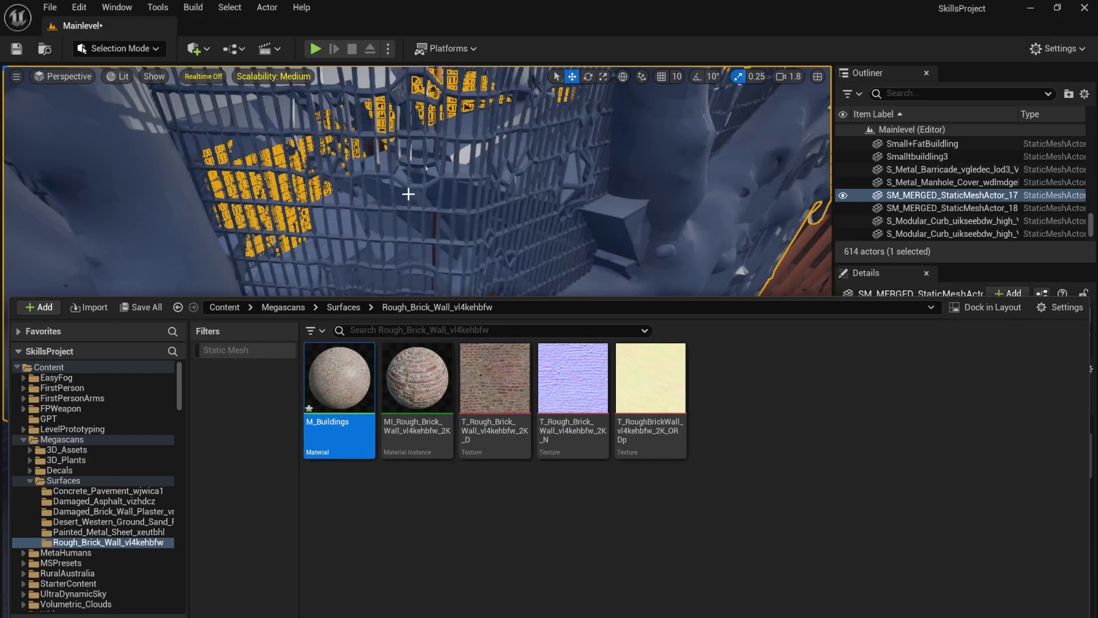
- Apply M_Buildings to the merged building mesh and reproject its UVs with Project UVs in Modeling Mode
{"action": "left_click_drag", "start_coordinate": [408, 194], "coordinate": [409, 194]}
{"action": "scroll", "coordinate": [440, 378], "scroll_direction": "down", "scroll_amount": 3}
{"action": "left_click", "coordinate": [119, 48]}
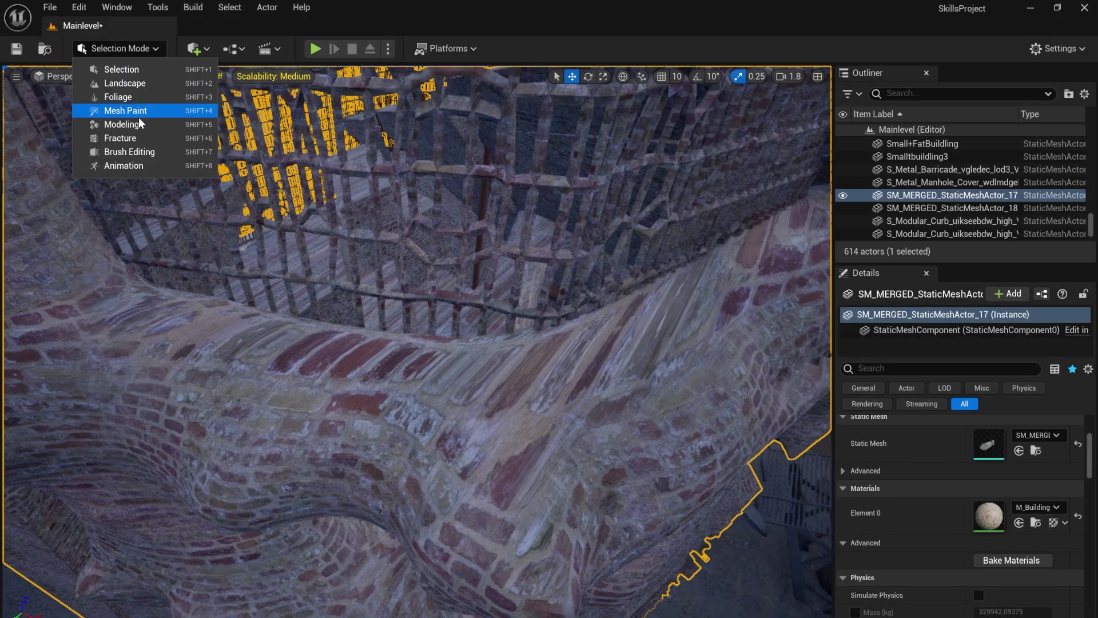
{"action": "left_click", "coordinate": [138, 119]}
{"action": "left_click", "coordinate": [21, 361]}
{"action": "left_click", "coordinate": [98, 104]}
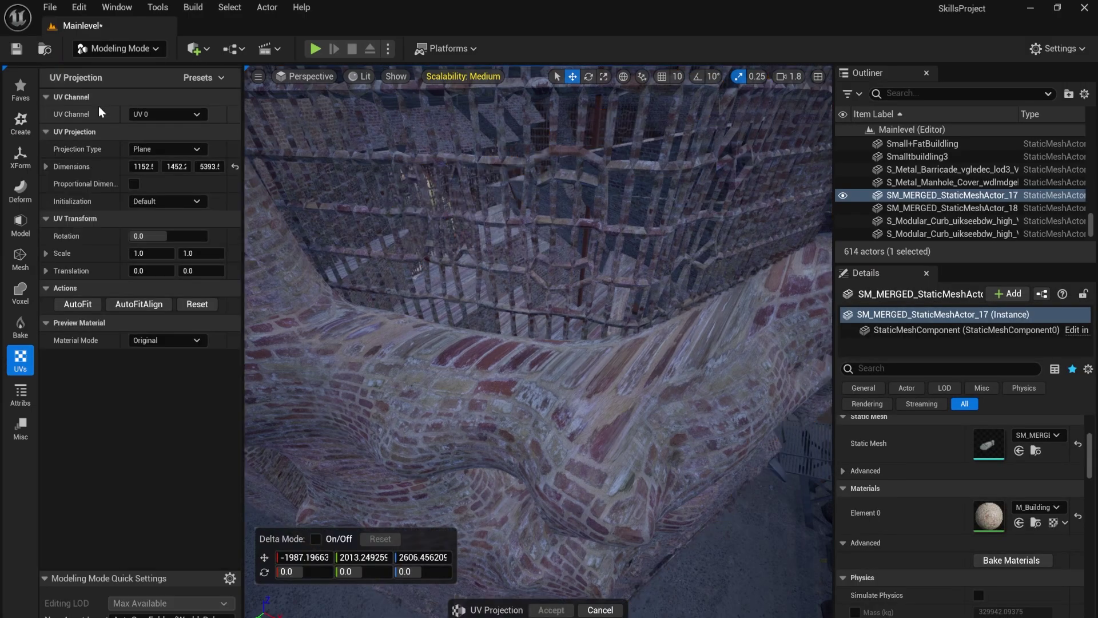
{"action": "left_click", "coordinate": [549, 611]}
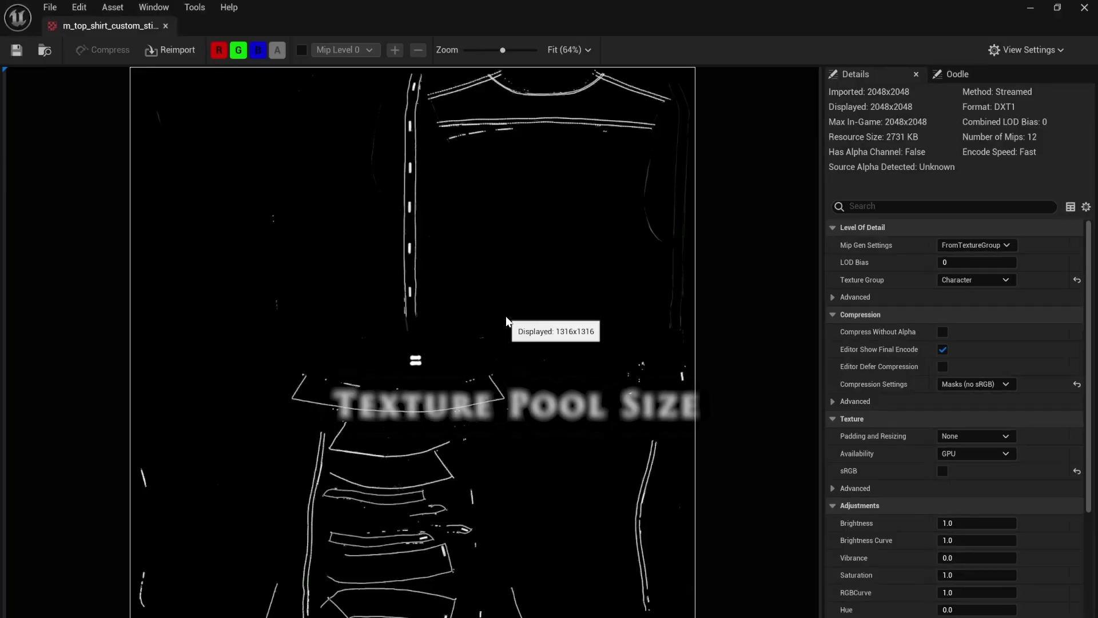
- Set the shirt texture's Mip Gen Settings to NoMipmaps
{"action": "left_click", "coordinate": [974, 246]}
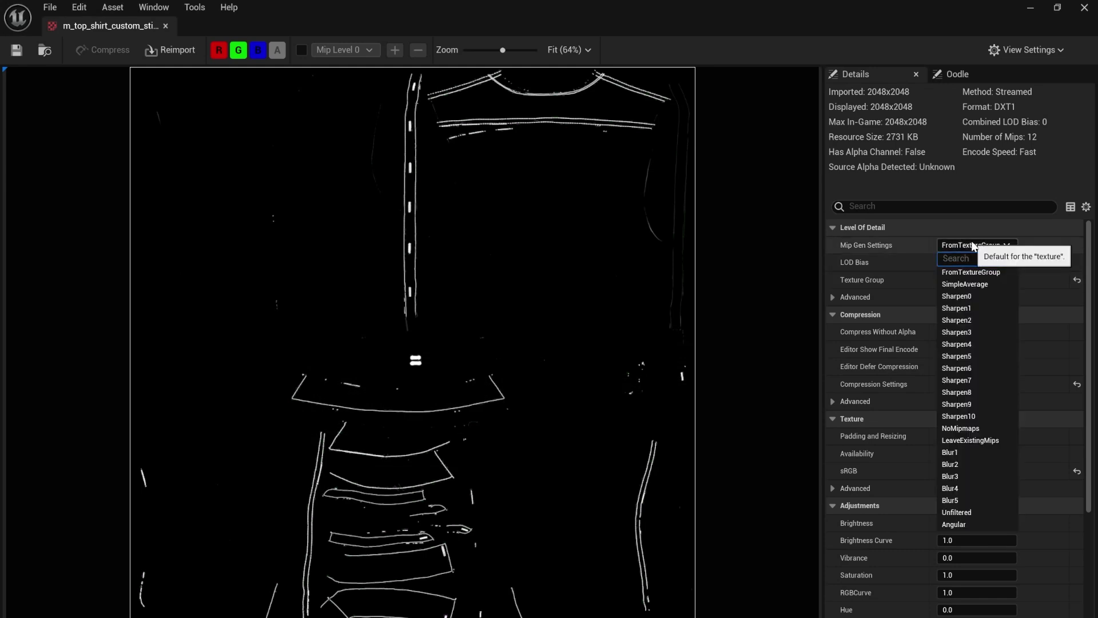
{"action": "type", "text": "no"}
{"action": "left_click", "coordinate": [967, 272]}
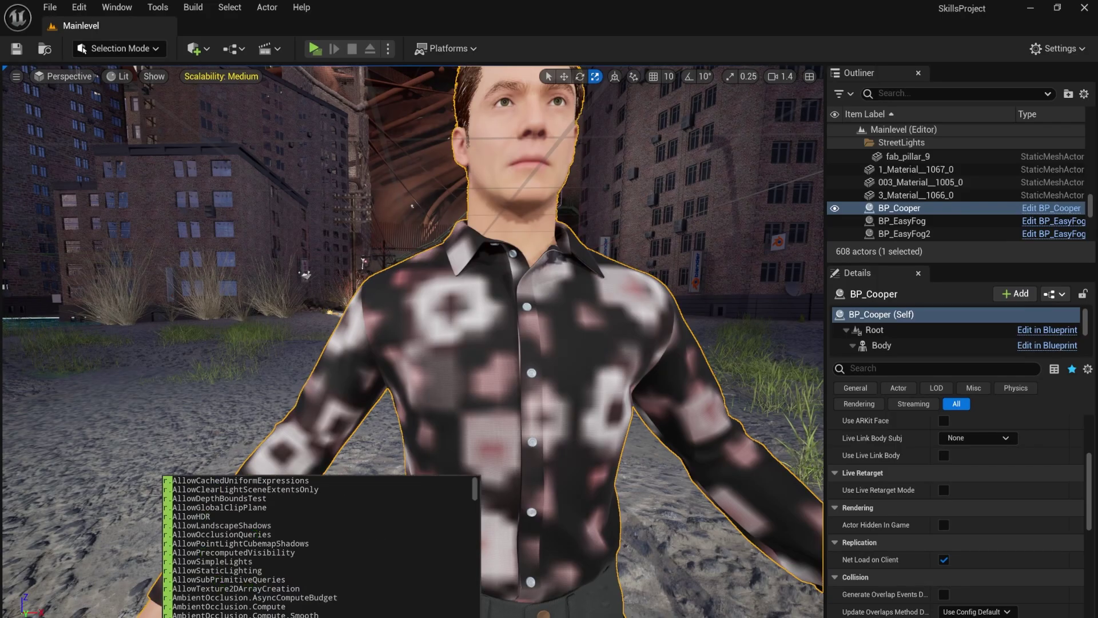
- Run r.Streaming.PoolSize in the console and open the MyProject7 Config folder
{"action": "type", "text": "Streaming."}
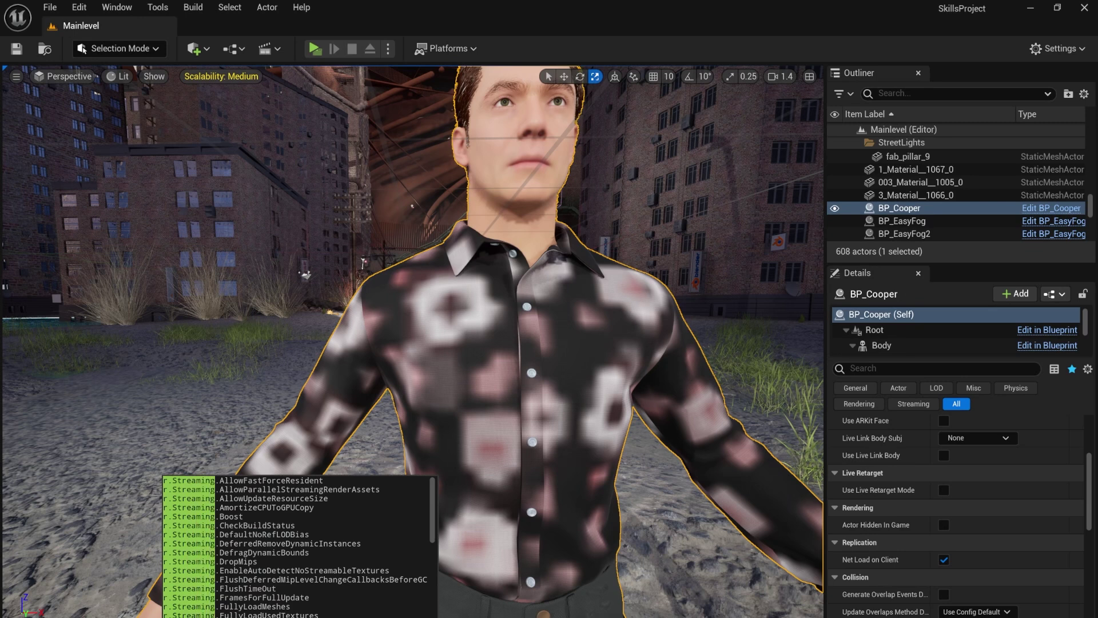
{"action": "type", "text": "Pool"}
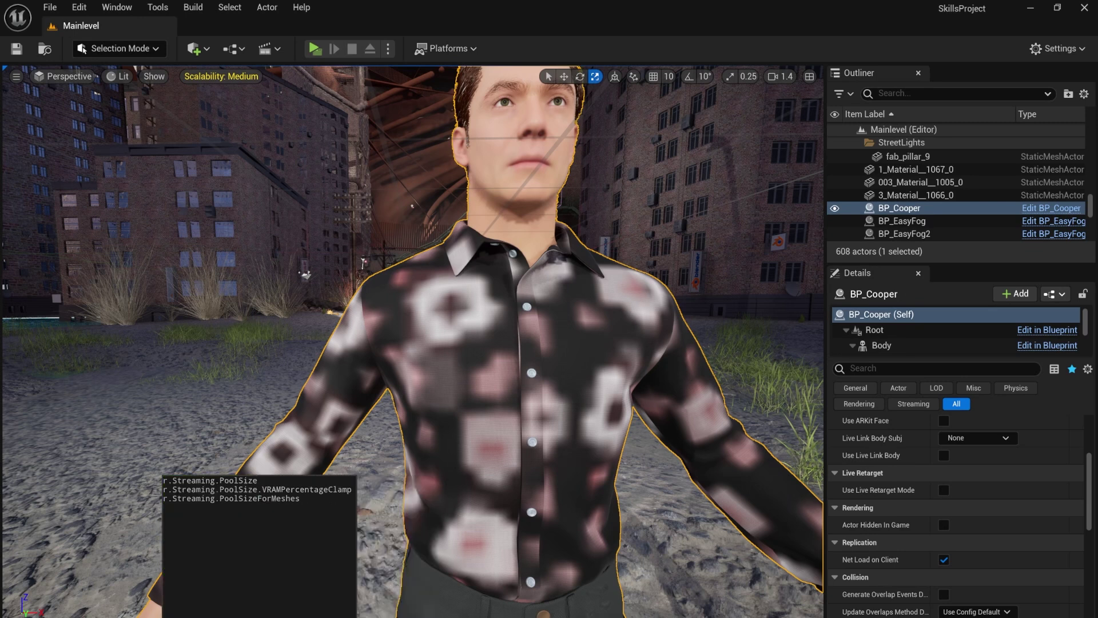
{"action": "key", "text": "Return"}
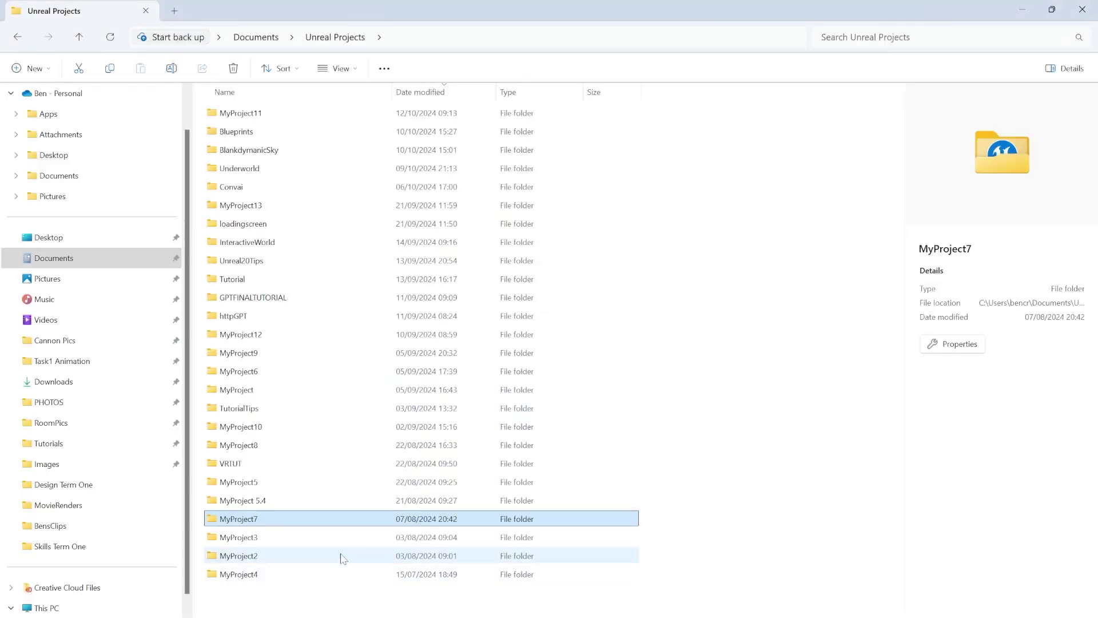
{"action": "double_click", "coordinate": [325, 519]}
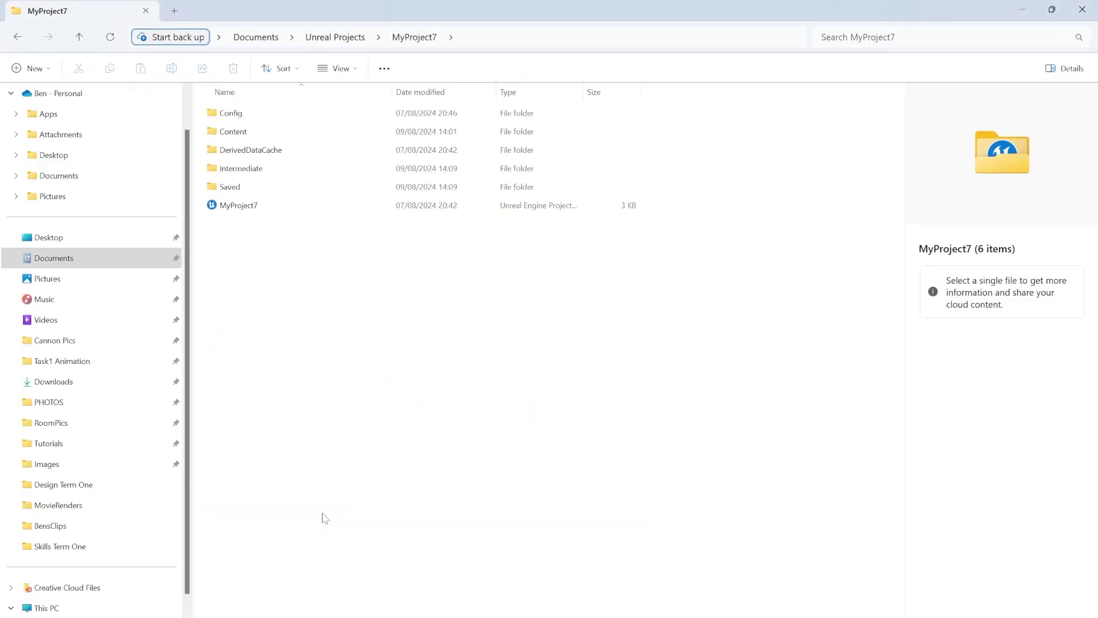
{"action": "double_click", "coordinate": [260, 117]}
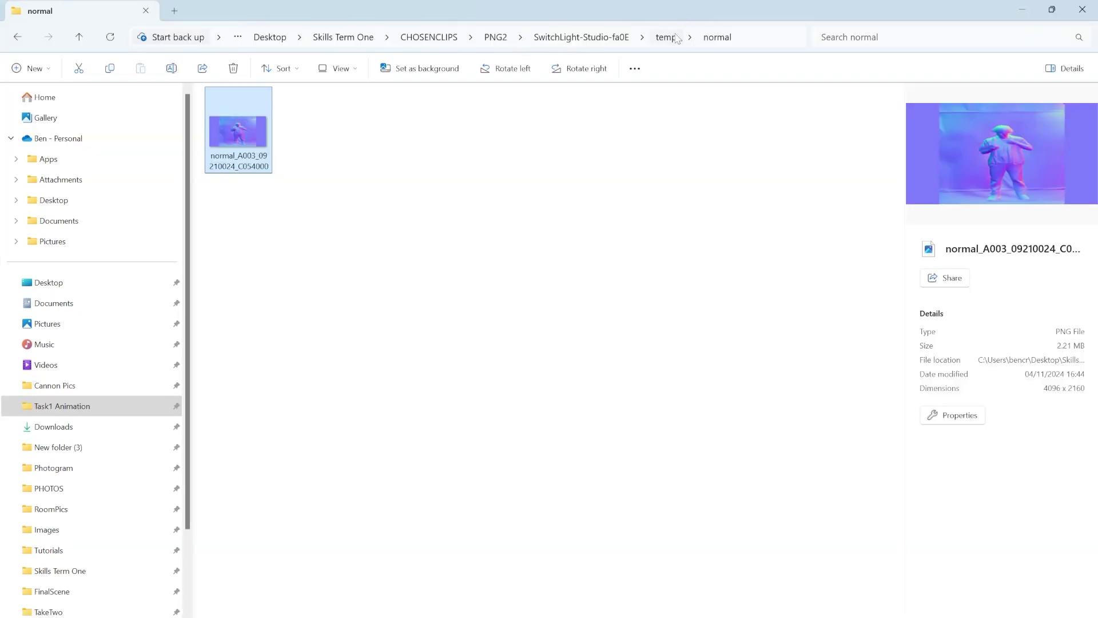
- Adjust the Rectangle's shadow settings so the filmed figure shadows the street ground
{"action": "left_click", "coordinate": [666, 37]}
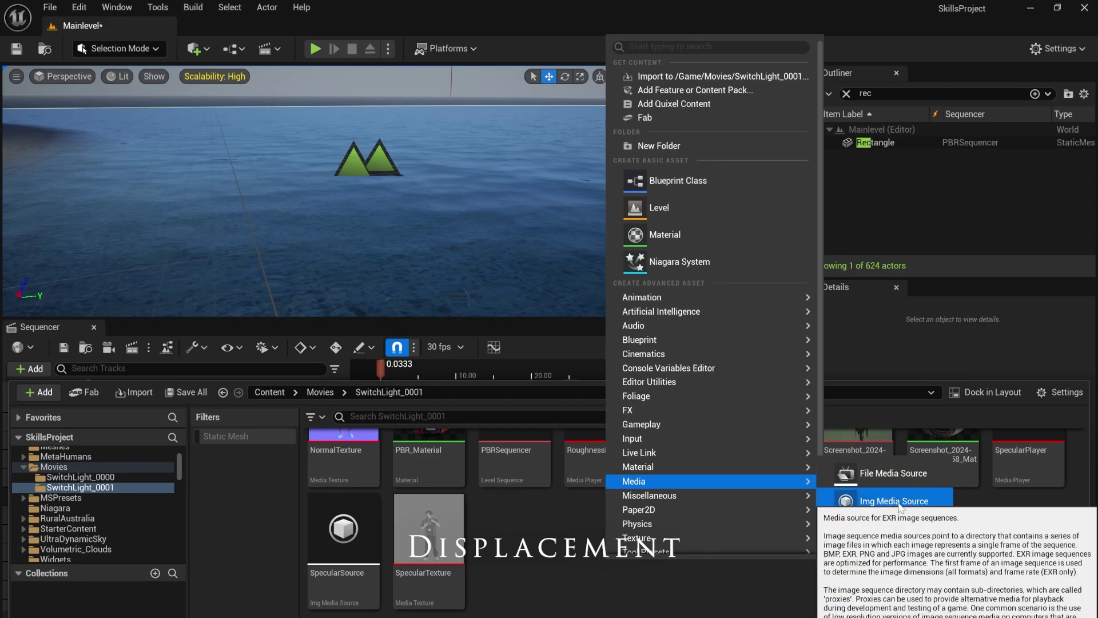
- Create an Img Media Source and start a subdivided rectangle mesh in Modeling Mode
{"action": "left_click", "coordinate": [887, 426]}
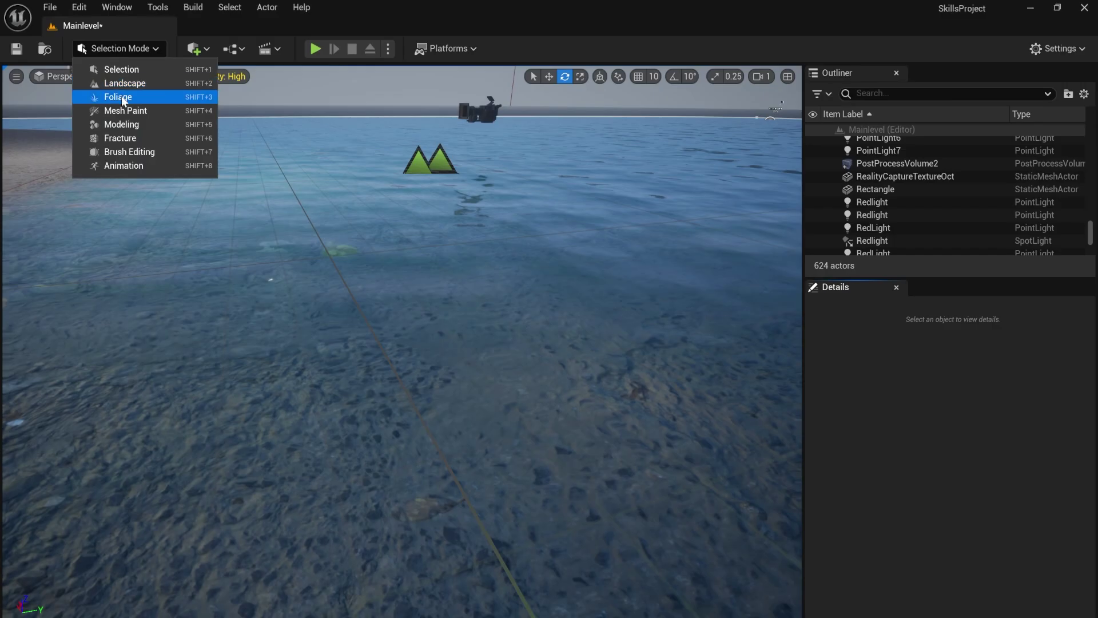
{"action": "left_click", "coordinate": [118, 126]}
{"action": "left_click", "coordinate": [86, 144]}
{"action": "left_click", "coordinate": [516, 320]}
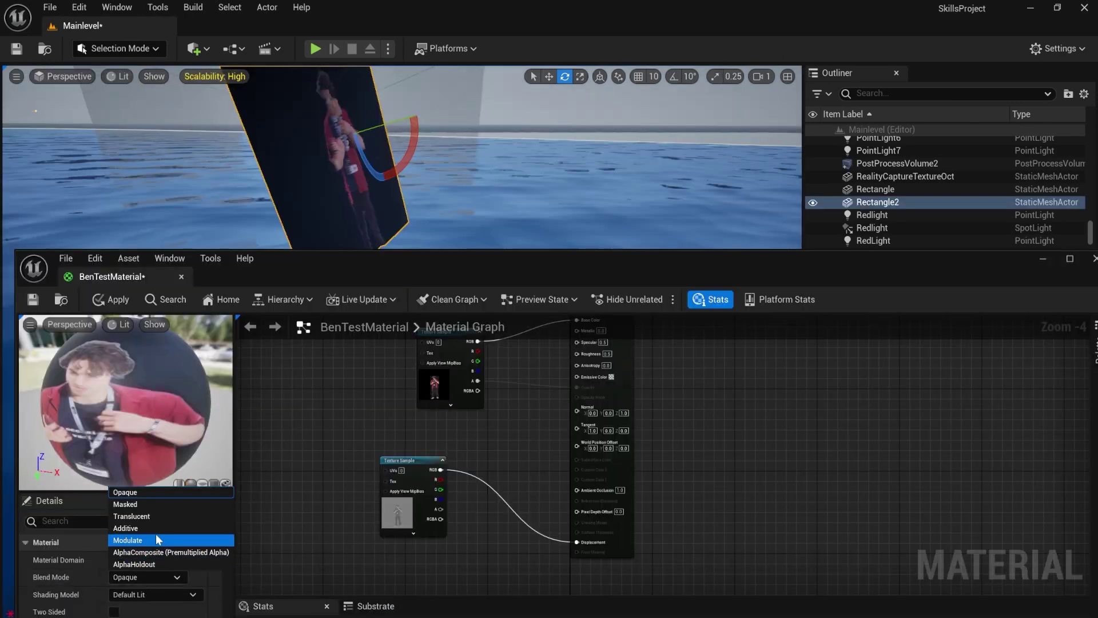
- Set the person material's Blend Mode to Translucent and select the light beam mesh
{"action": "left_click", "coordinate": [154, 514]}
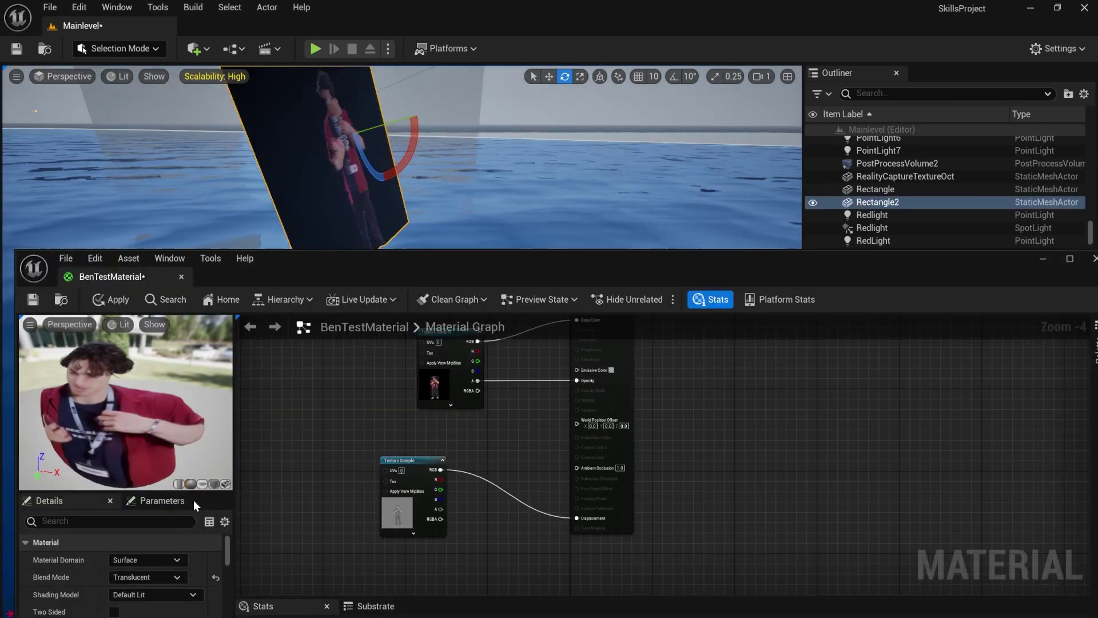
{"action": "left_click", "coordinate": [122, 300]}
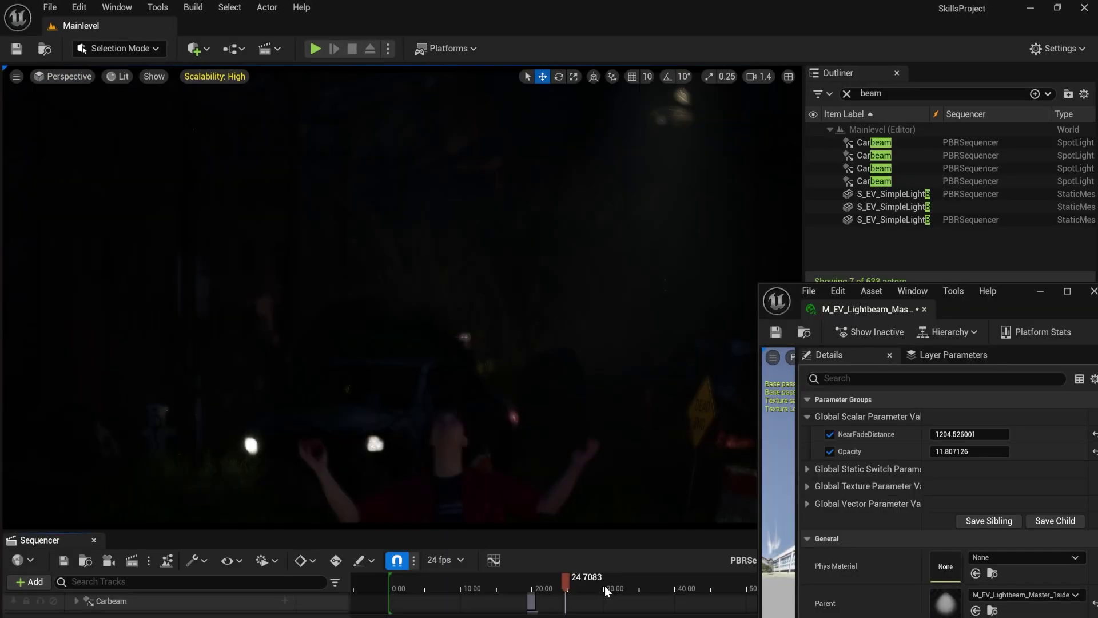
{"action": "left_click", "coordinate": [686, 498]}
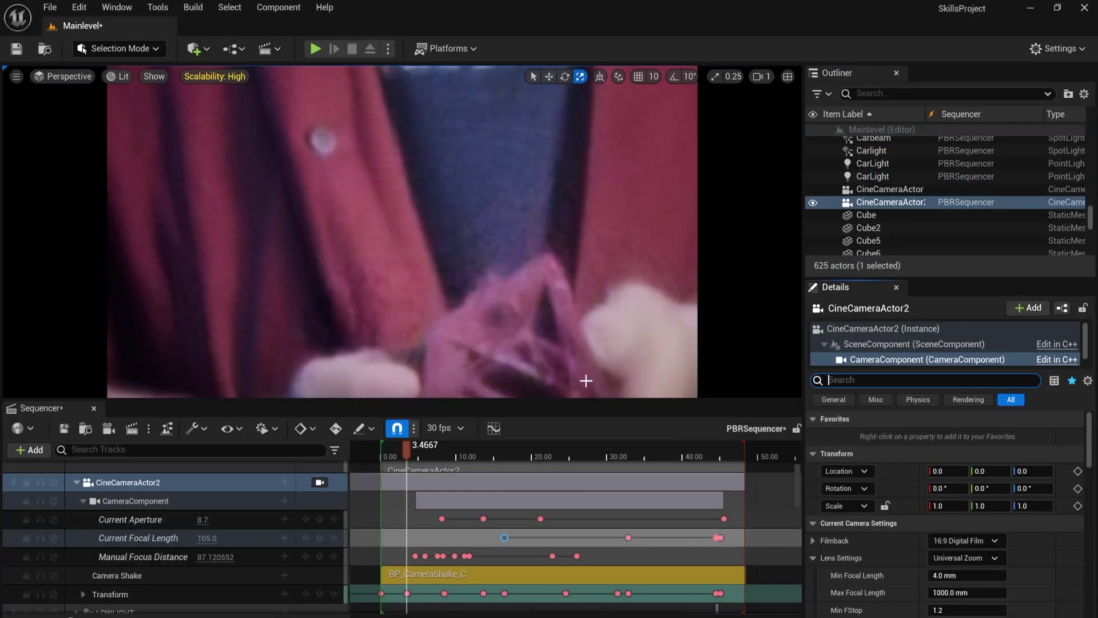
- Set the camera ISO to 3200 and search its settings for shutter and exposure options
{"action": "type", "text": "iso"}
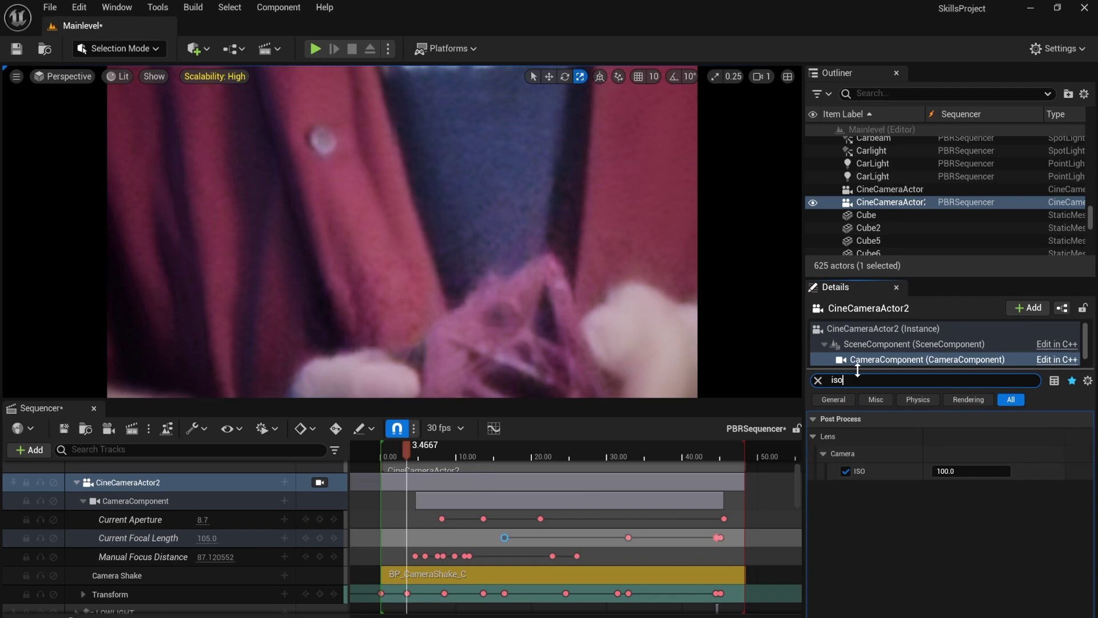
{"action": "key", "text": "Return"}
{"action": "key", "text": "Escape"}
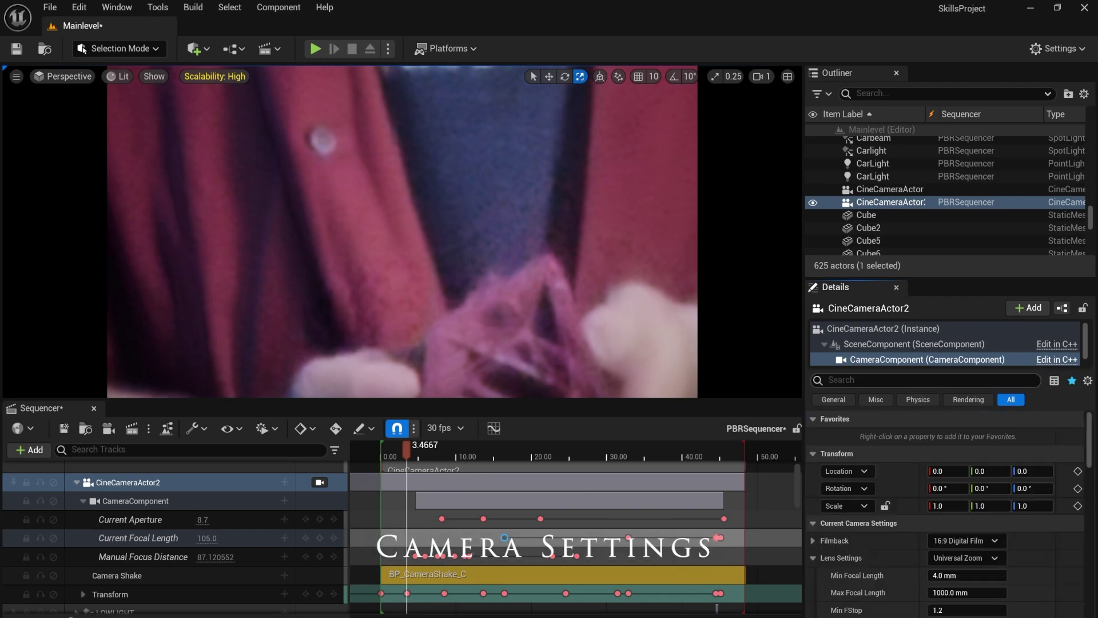
{"action": "type", "text": "shut"}
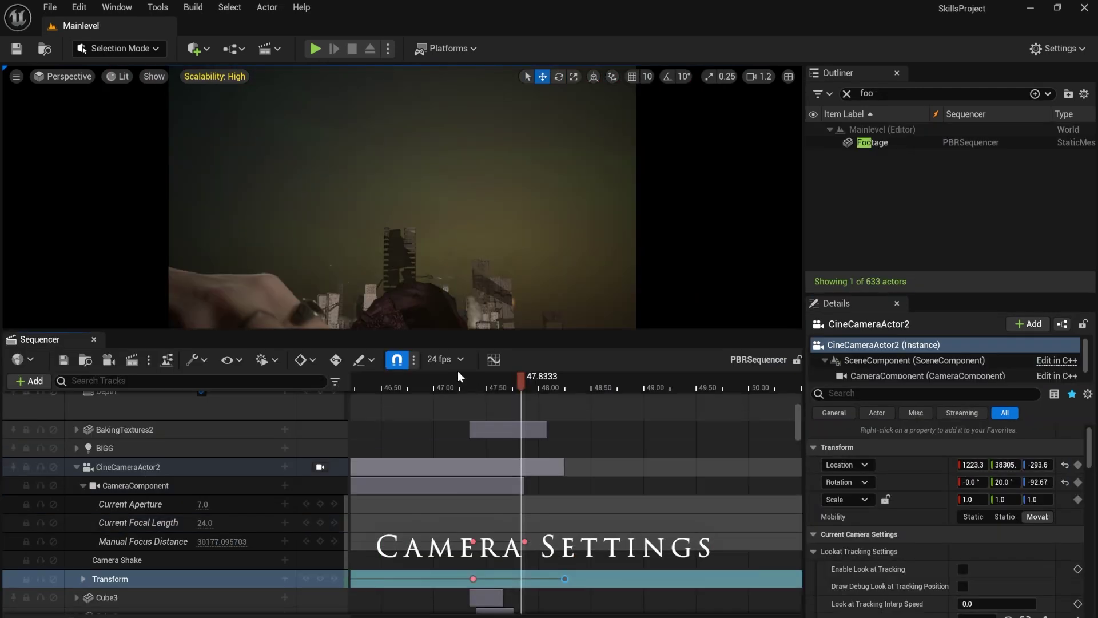
{"action": "left_click", "coordinate": [445, 359]}
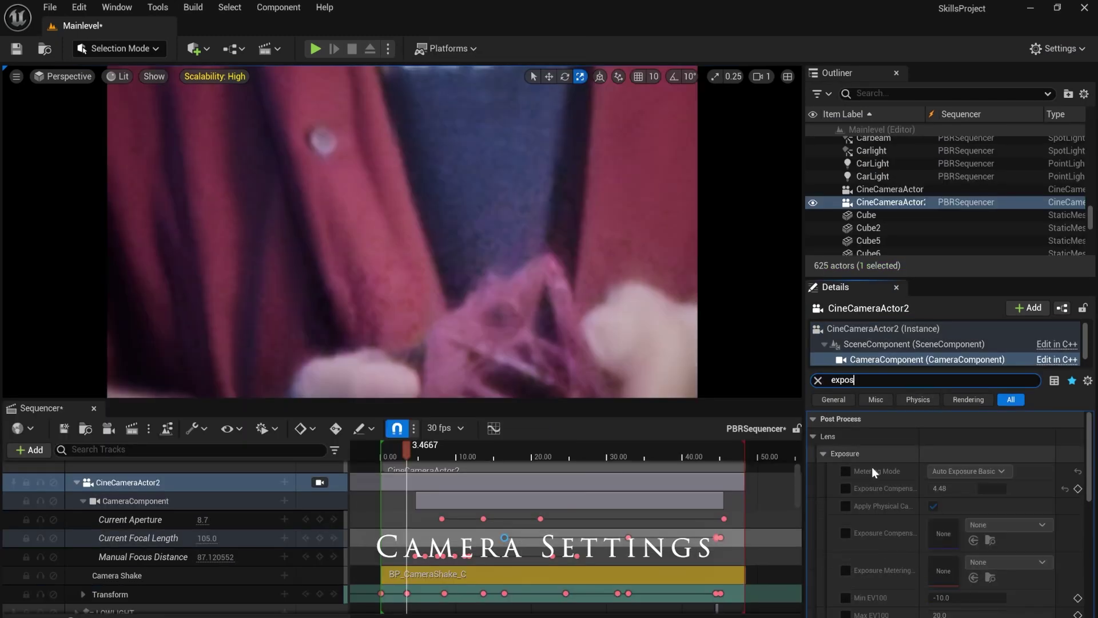
- Override Metering Mode to Manual and raise Exposure Compensation to brighten the shot
{"action": "left_click", "coordinate": [846, 470]}
{"action": "left_click", "coordinate": [968, 471]}
{"action": "left_click", "coordinate": [968, 503]}
{"action": "left_click", "coordinate": [845, 488]}
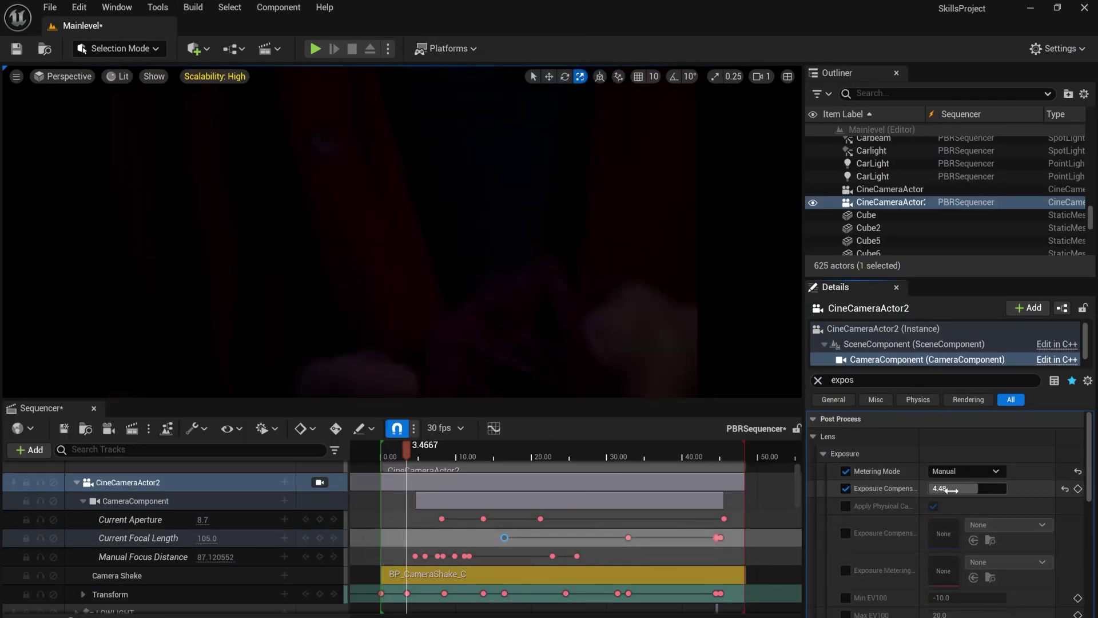
{"action": "left_click_drag", "start_coordinate": [950, 490], "coordinate": [972, 491]}
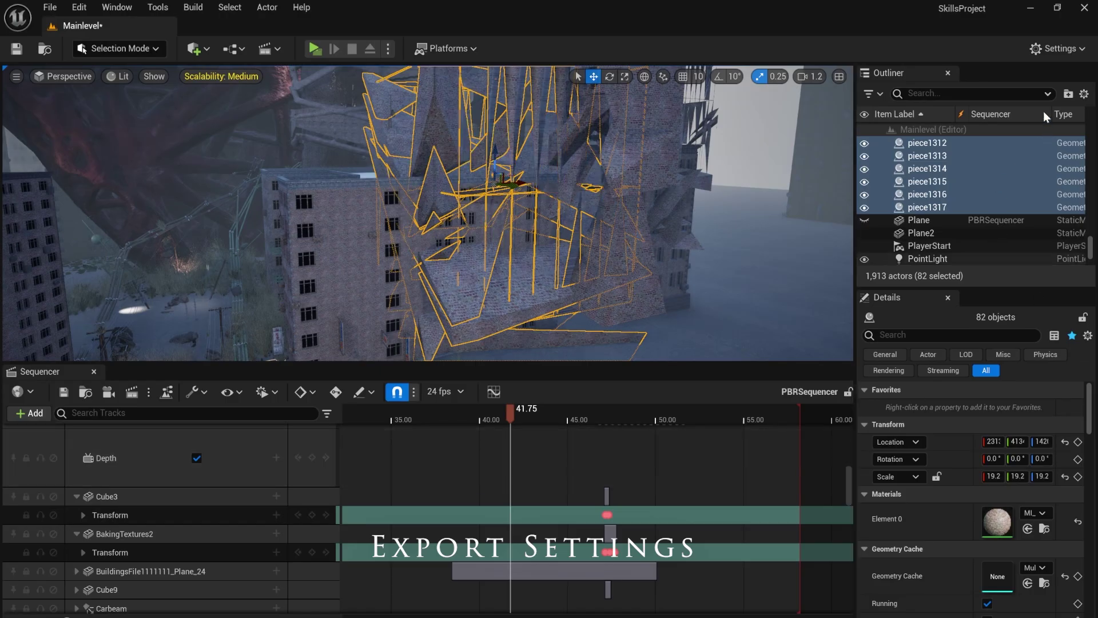
- Add the 82 selected pieces to the sequence as actor tracks
{"action": "left_click", "coordinate": [29, 412]}
{"action": "mouse_move", "coordinate": [171, 184]}
{"action": "left_click", "coordinate": [270, 188]}
- Open the Movie Render Queue settings showing the .exr Sequence export options
{"action": "right_click", "coordinate": [138, 465]}
{"action": "mouse_move", "coordinate": [204, 438]}
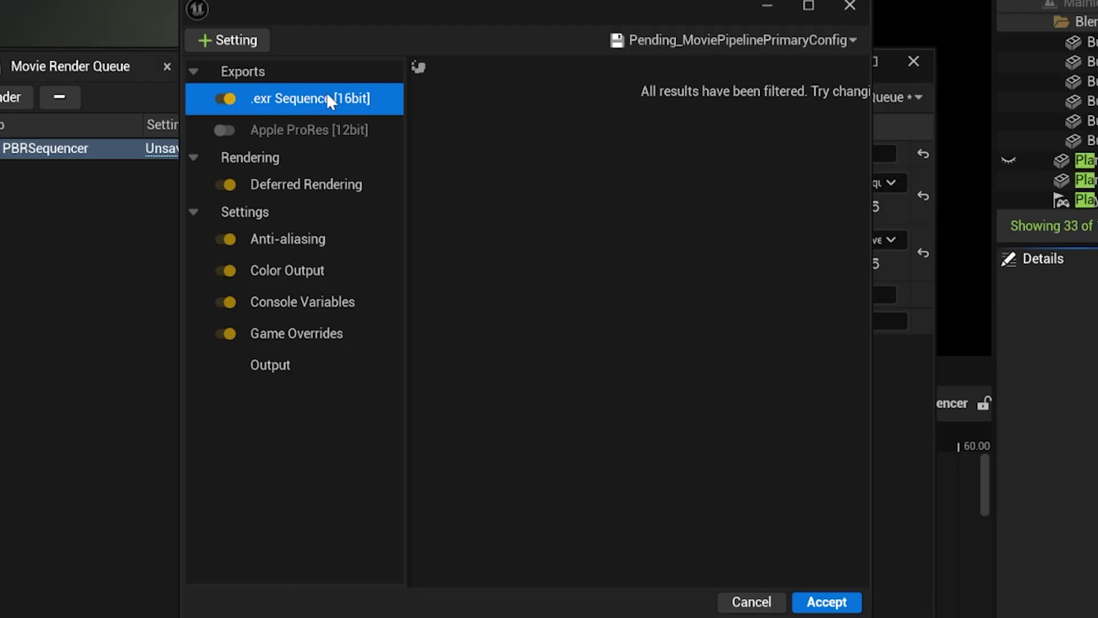
{"action": "left_click", "coordinate": [328, 95]}
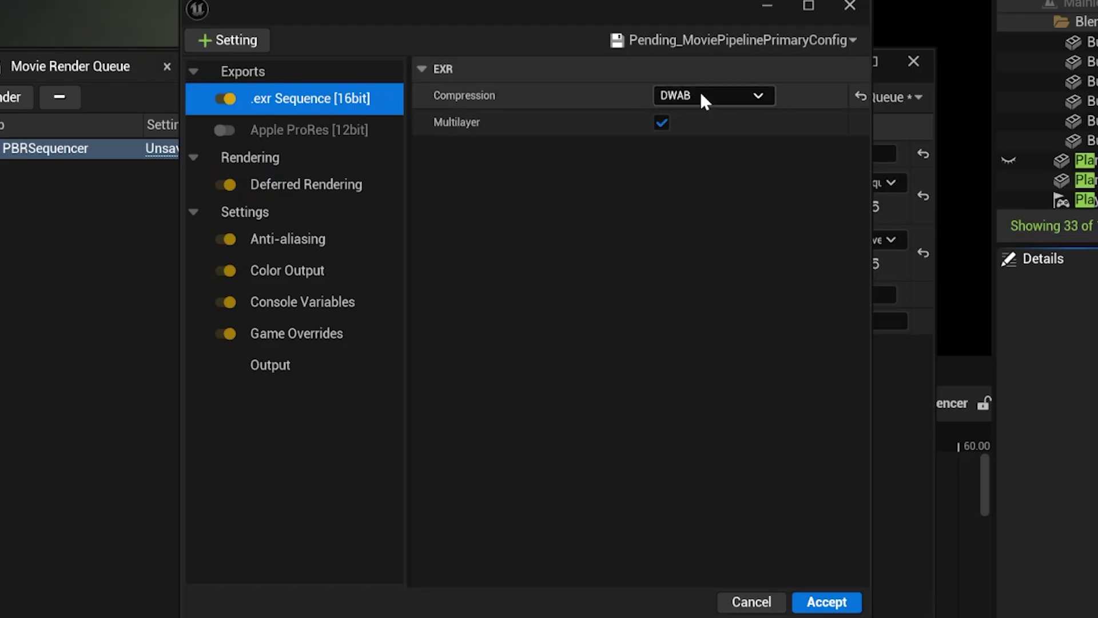
- Review Color Output, Console Variables (editing r.ScreenPercentage), Game Overrides and Output settings
{"action": "left_click", "coordinate": [317, 274]}
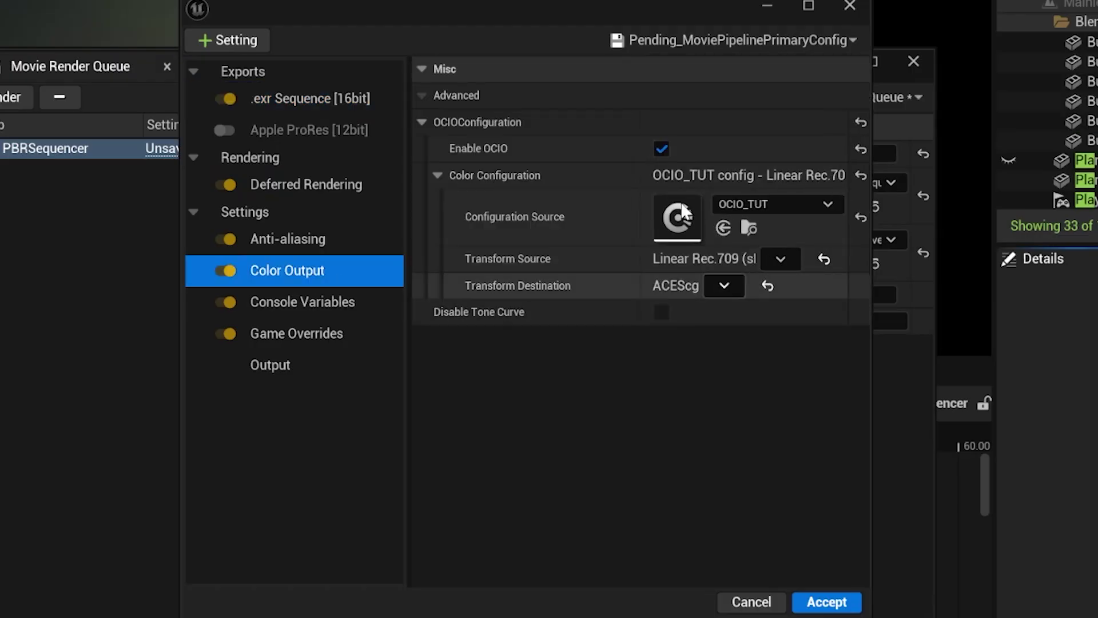
{"action": "left_click", "coordinate": [345, 305]}
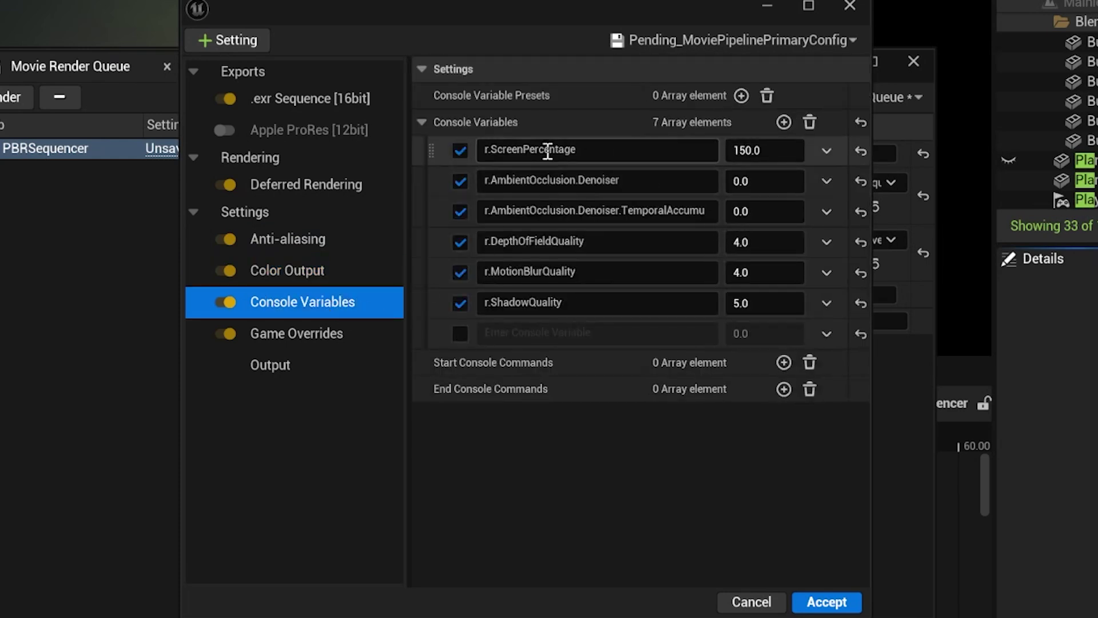
{"action": "left_click", "coordinate": [756, 149]}
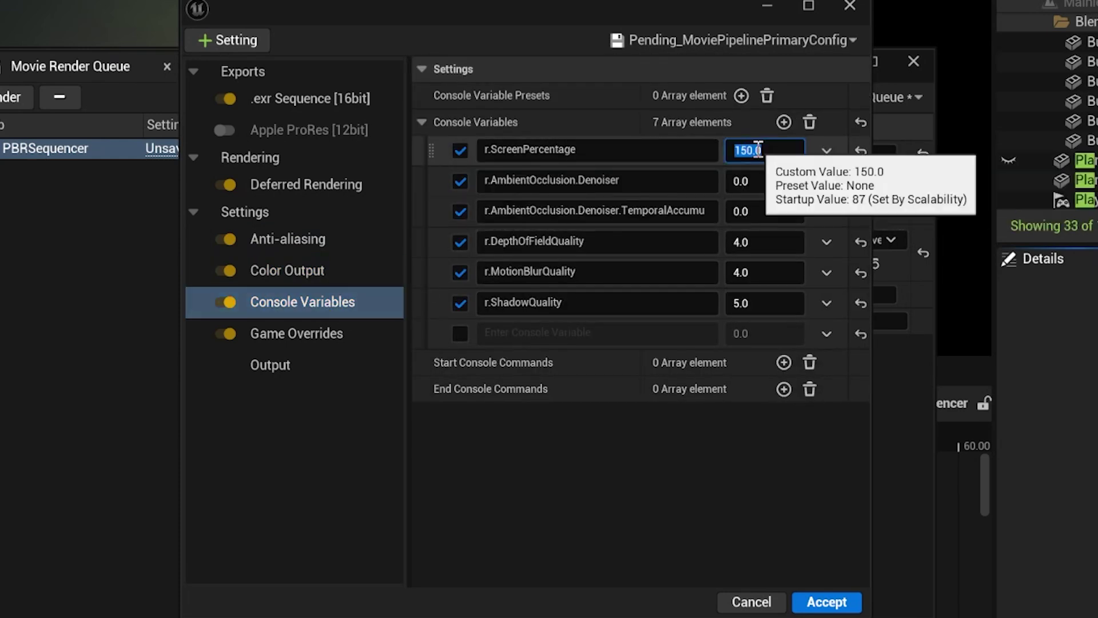
{"action": "left_click", "coordinate": [335, 336]}
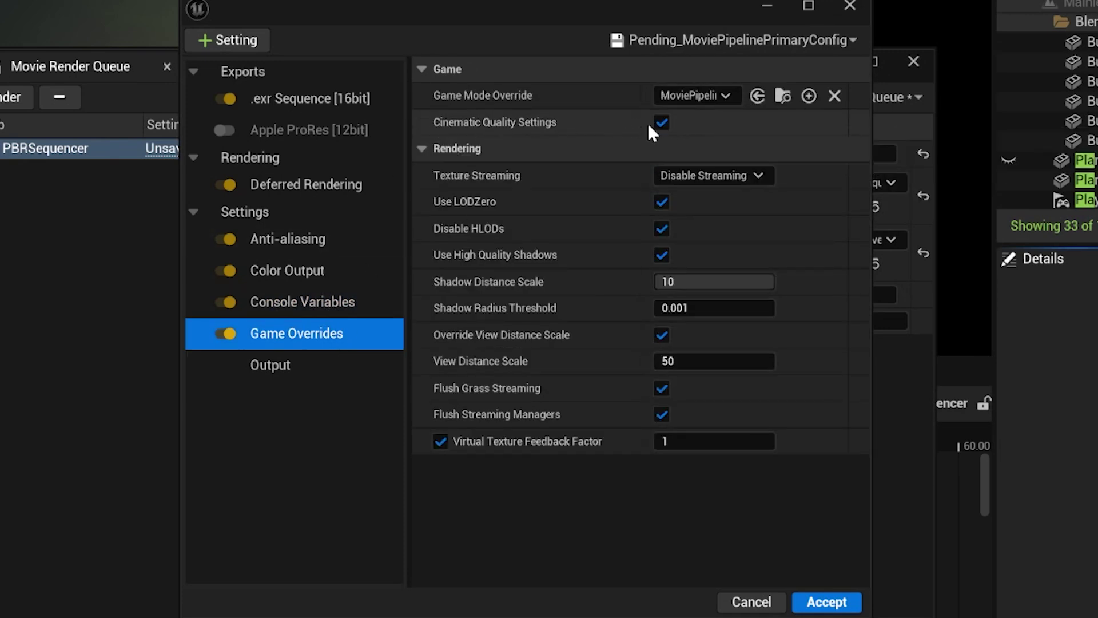
{"action": "left_click", "coordinate": [342, 361]}
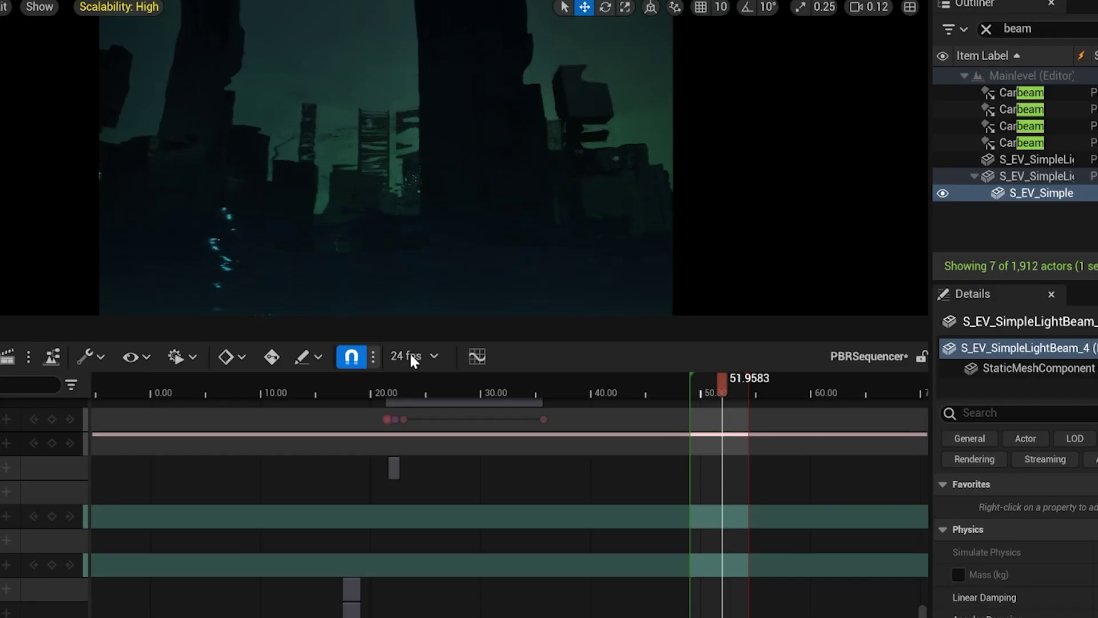
- Browse the sequence's 24 fps frame-rate choices, after which the editor crashes
{"action": "left_click", "coordinate": [410, 354]}
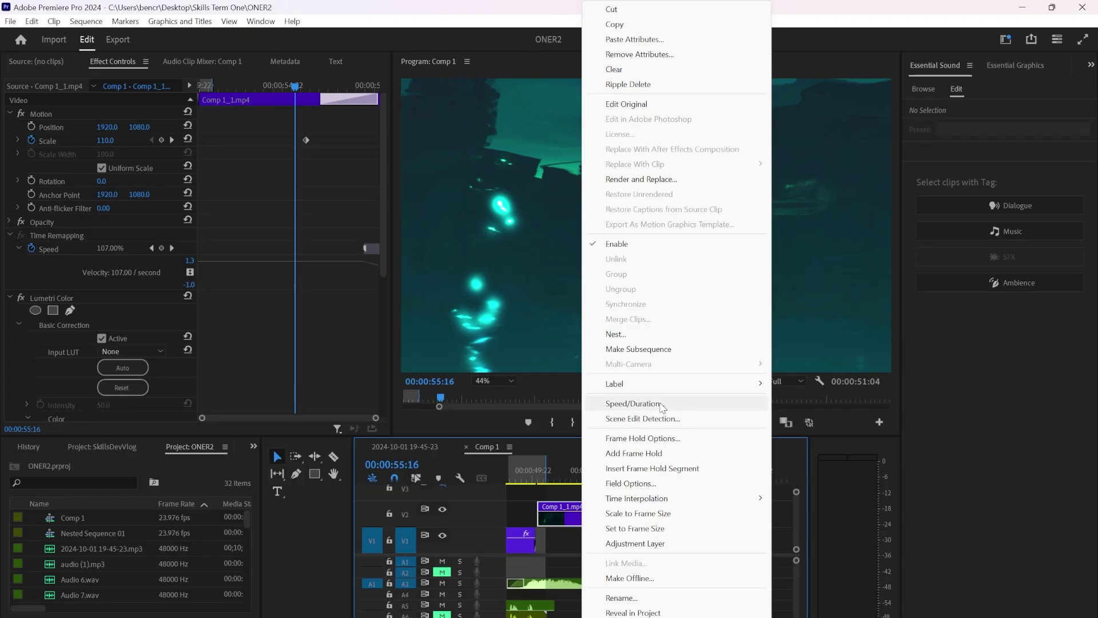
{"action": "left_click", "coordinate": [660, 400]}
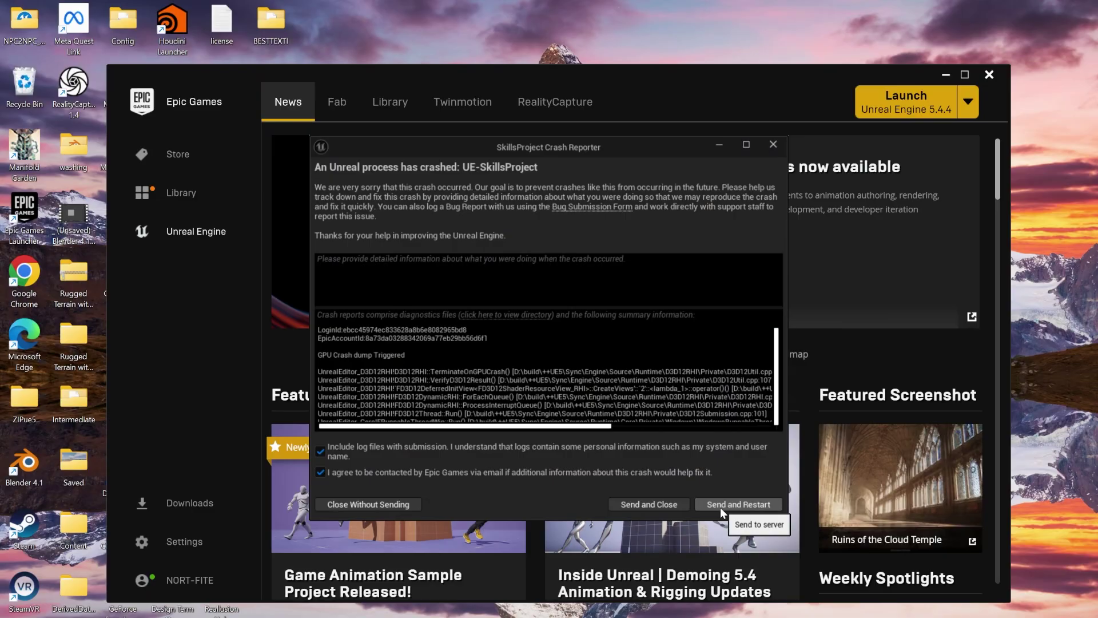
- Dismiss the crash report, disable Nanite on Plane, use 8 temporal samples with TAA, and turn off the AO denoiser
{"action": "left_click", "coordinate": [720, 506]}
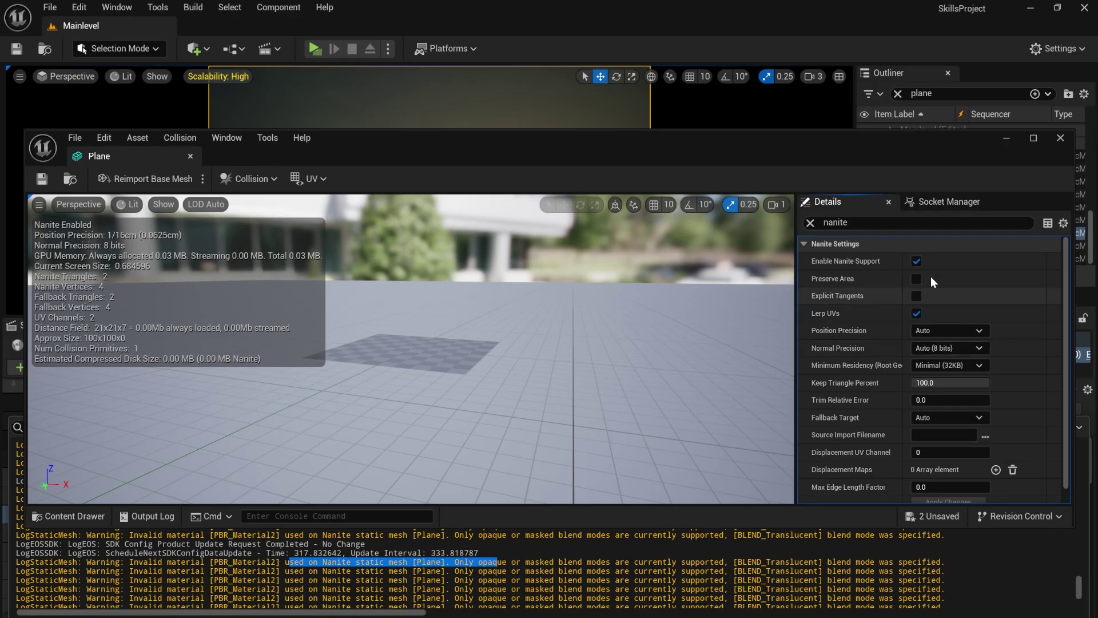
{"action": "left_click", "coordinate": [918, 262]}
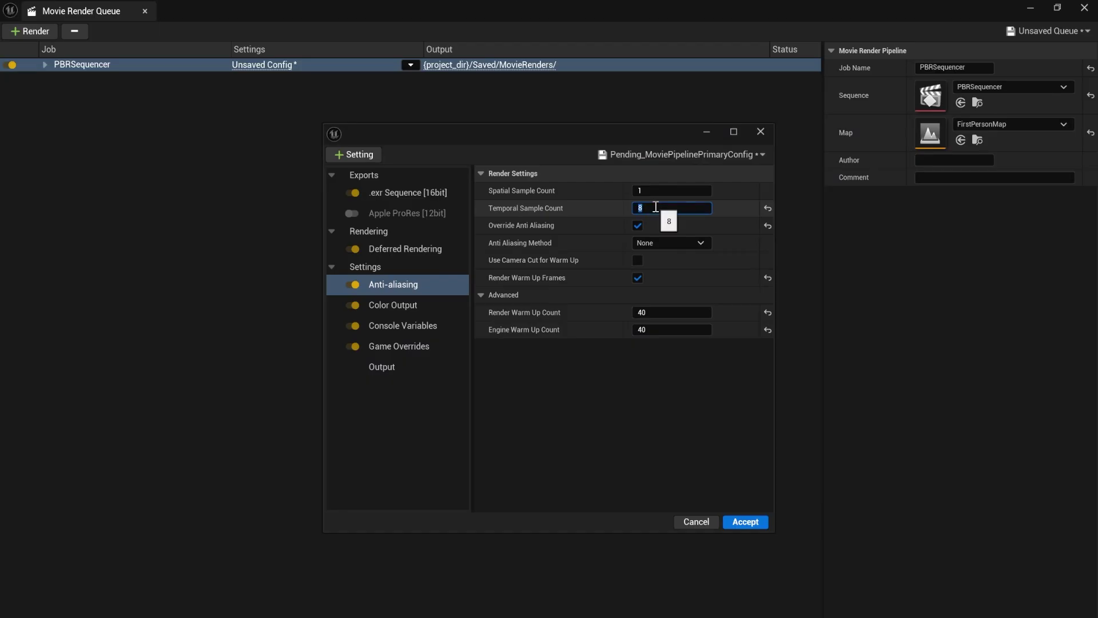
{"action": "left_click", "coordinate": [695, 247]}
{"action": "key", "text": "Escape"}
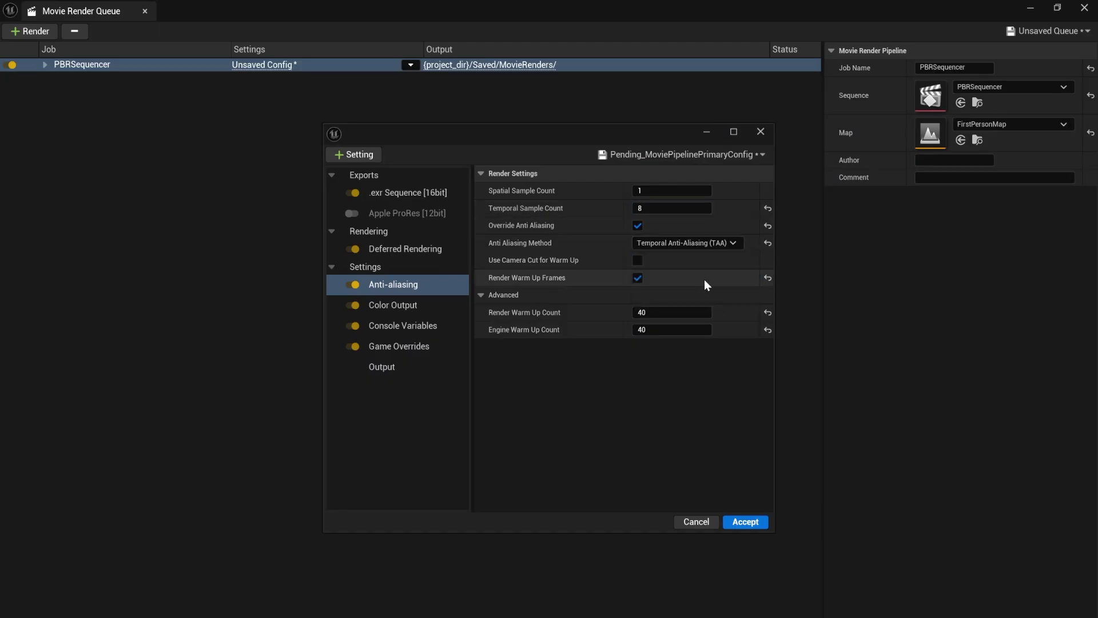
{"action": "left_click", "coordinate": [449, 323]}
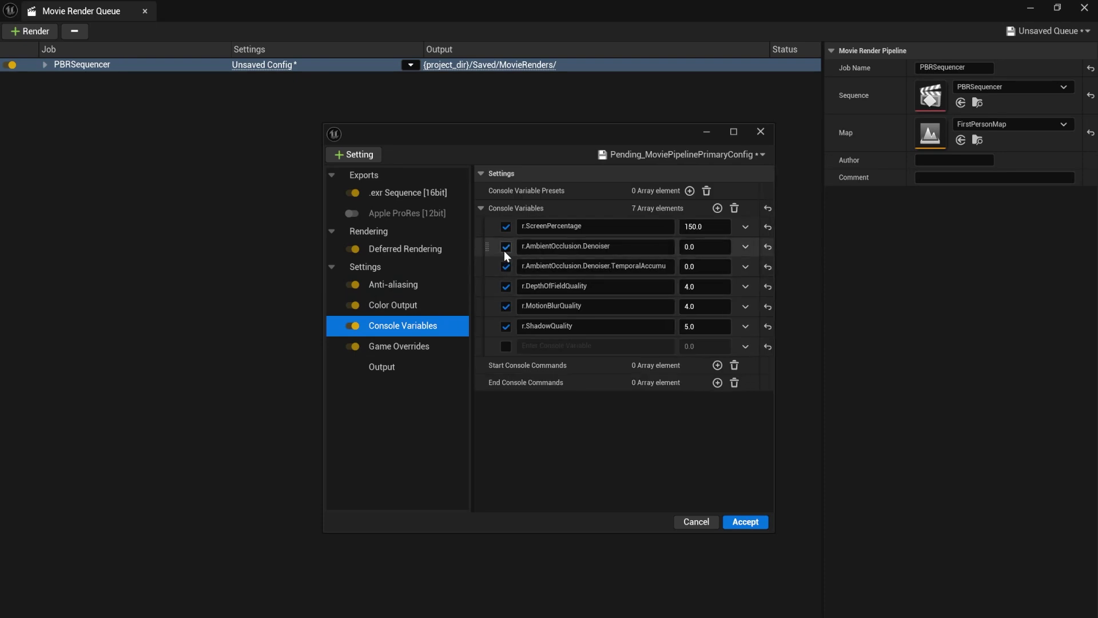
{"action": "left_click", "coordinate": [506, 250]}
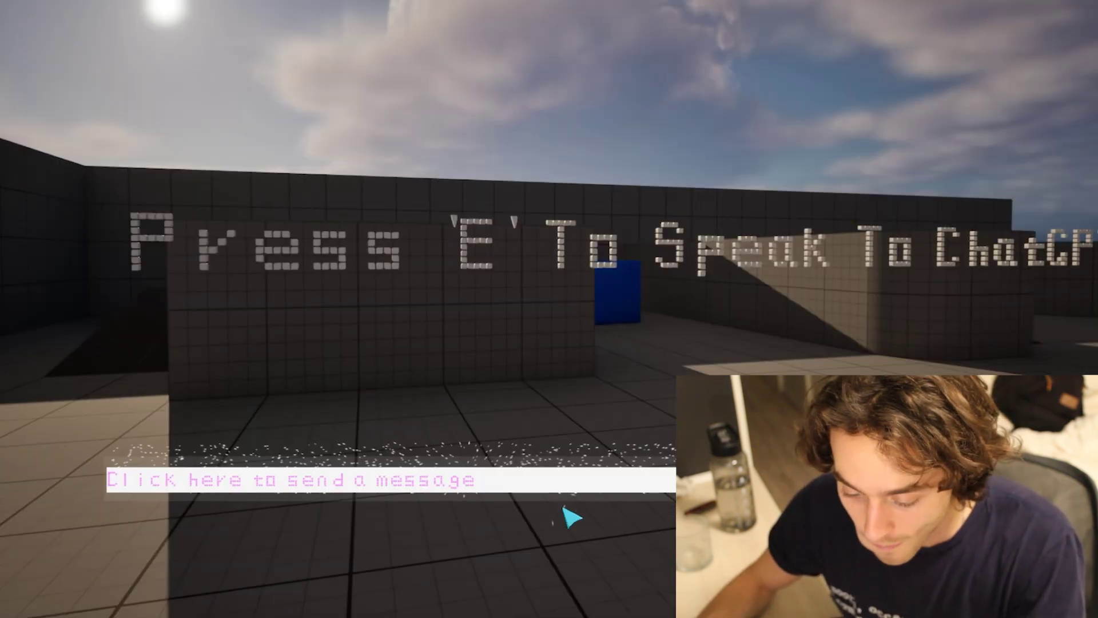
- Greet the AI character with 'hi', then ask 'whats the lonest sentence you can say?'
{"action": "left_click", "coordinate": [194, 481]}
{"action": "type", "text": "hi"}
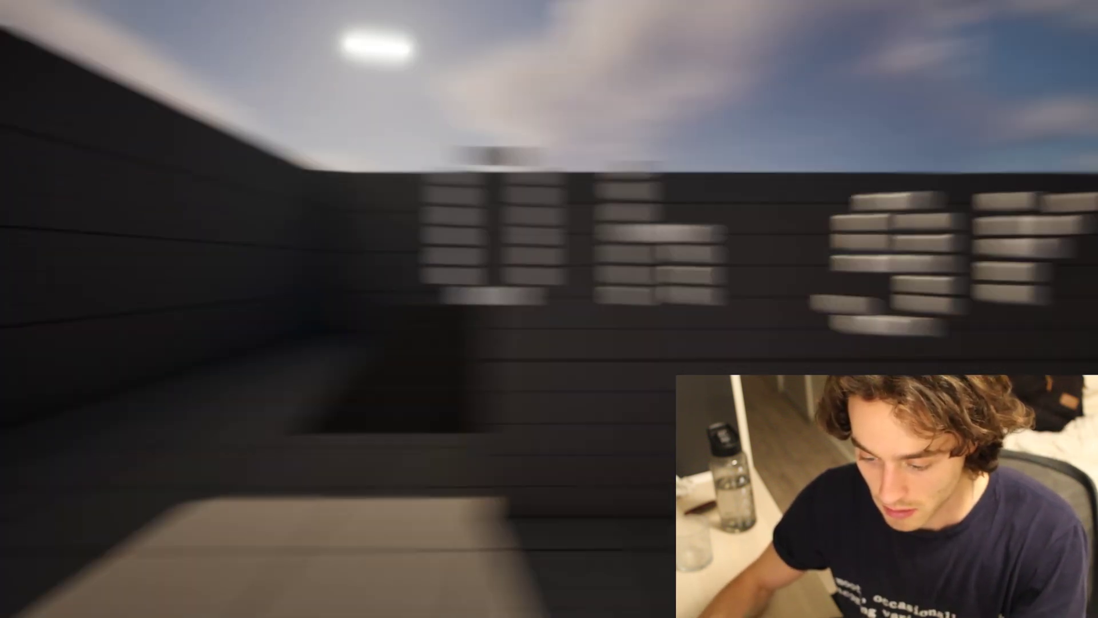
{"action": "left_click", "coordinate": [353, 480]}
{"action": "type", "text": "whats the lonest"}
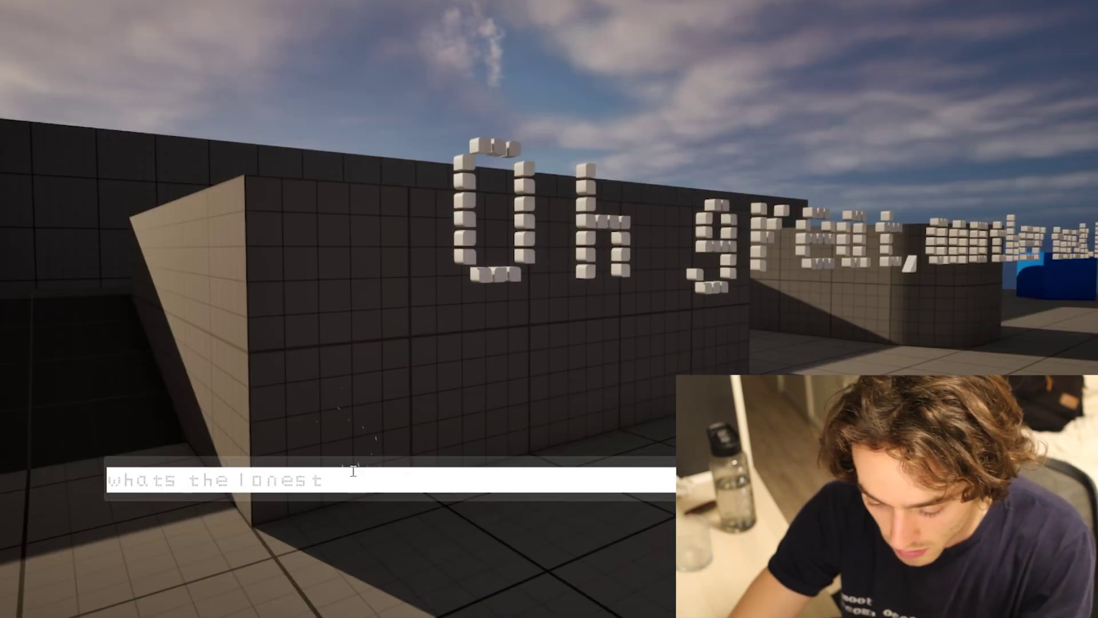
{"action": "type", "text": " sentence you can s"}
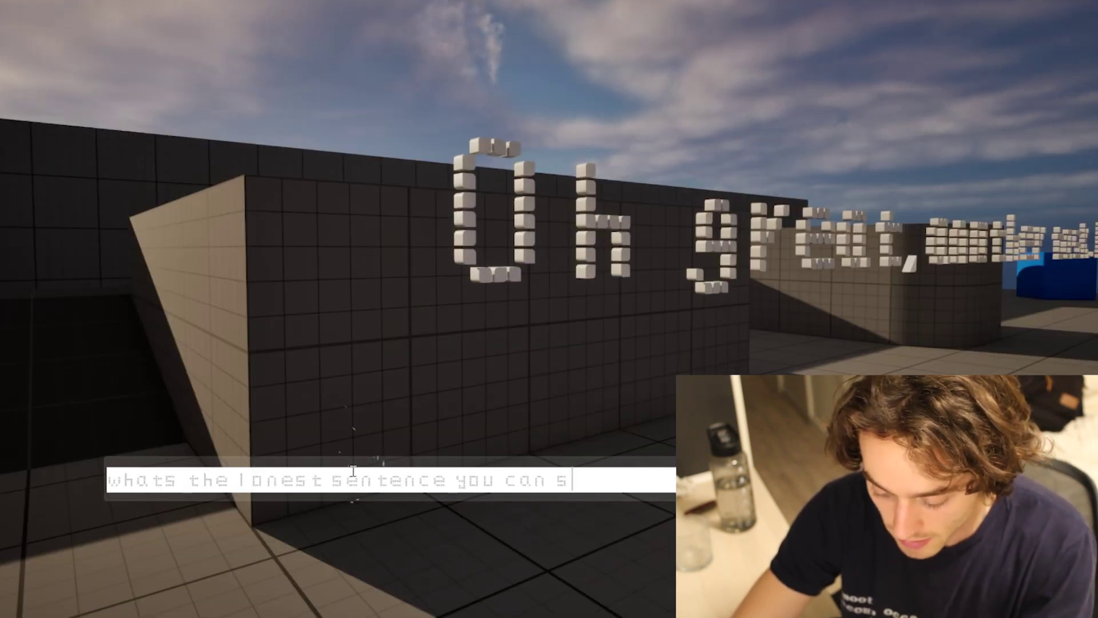
{"action": "type", "text": "ay?"}
{"action": "key", "text": "Return"}
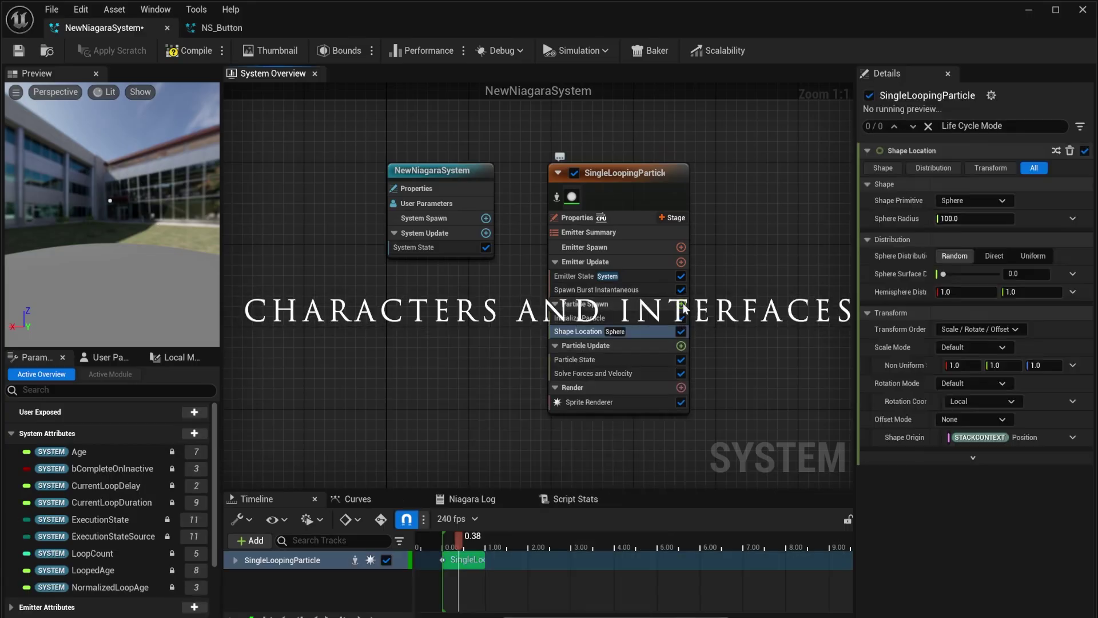
- Make the emitter's added velocity radiate from a point
{"action": "left_click", "coordinate": [972, 200]}
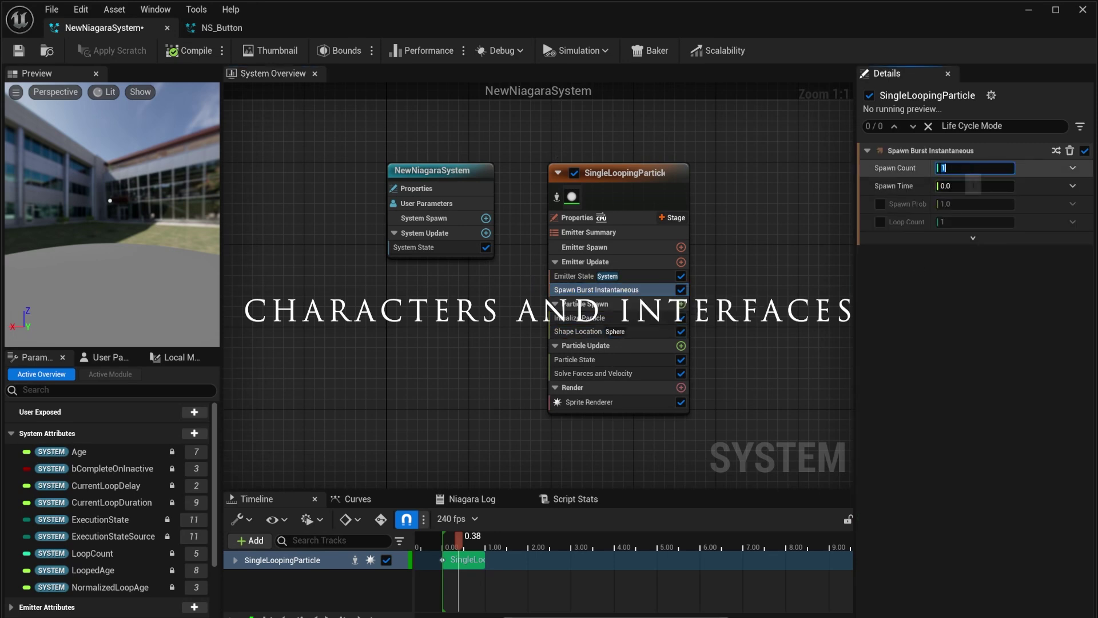
{"action": "left_click", "coordinate": [972, 167]}
{"action": "left_click", "coordinate": [958, 200]}
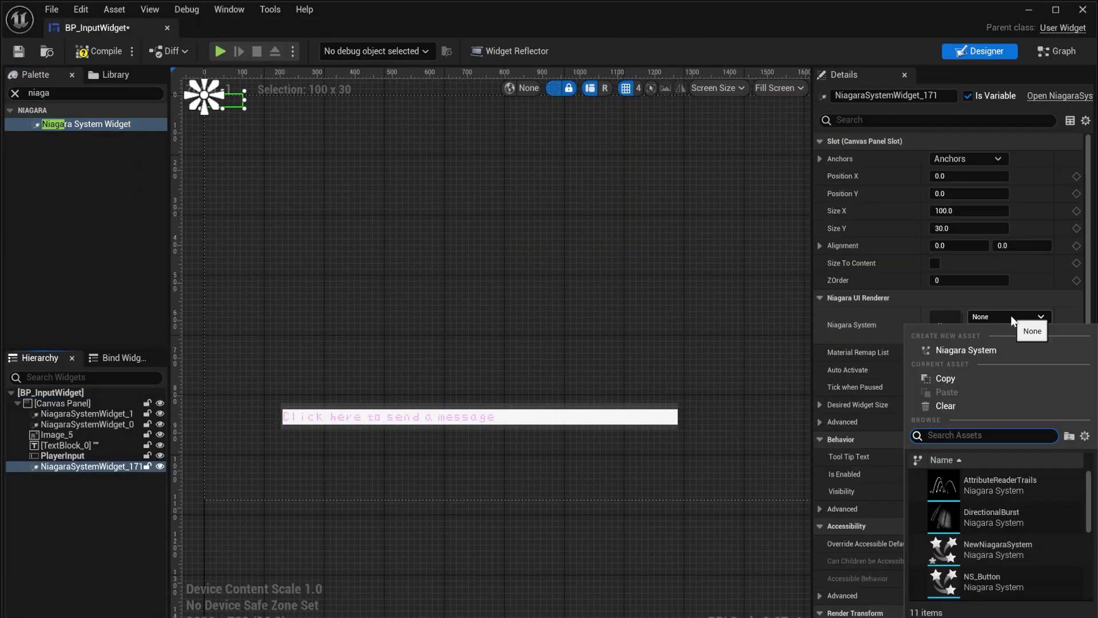
- Assign NS_Button to the Niagara widget, populate its material remap list, and start choosing the material domain
{"action": "type", "text": "NS_bu"}
{"action": "left_click", "coordinate": [992, 492]}
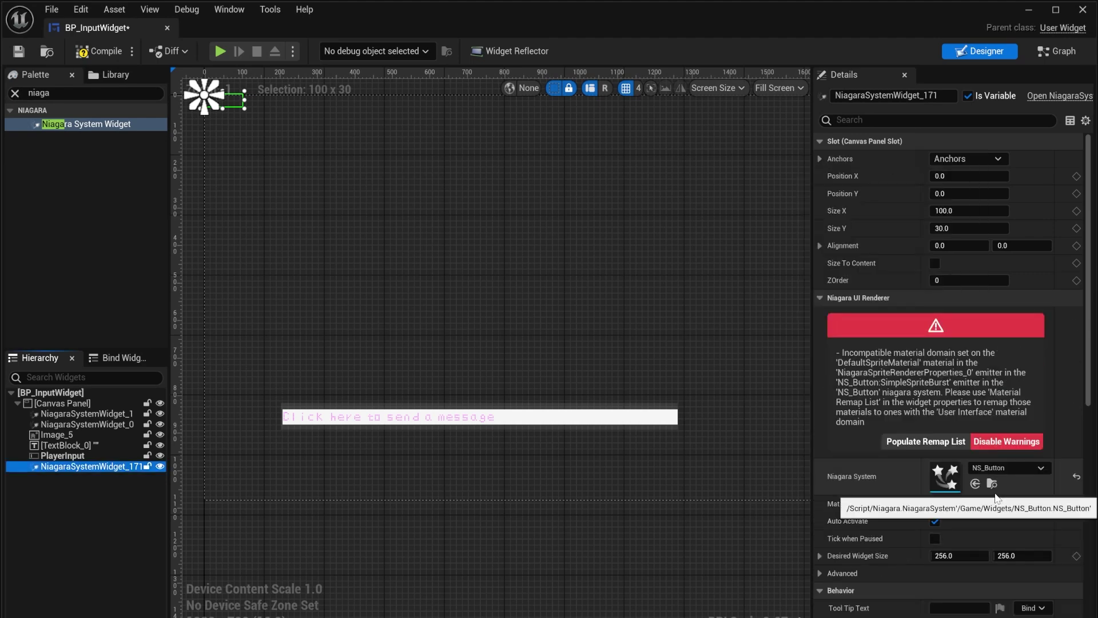
{"action": "left_click", "coordinate": [902, 442]}
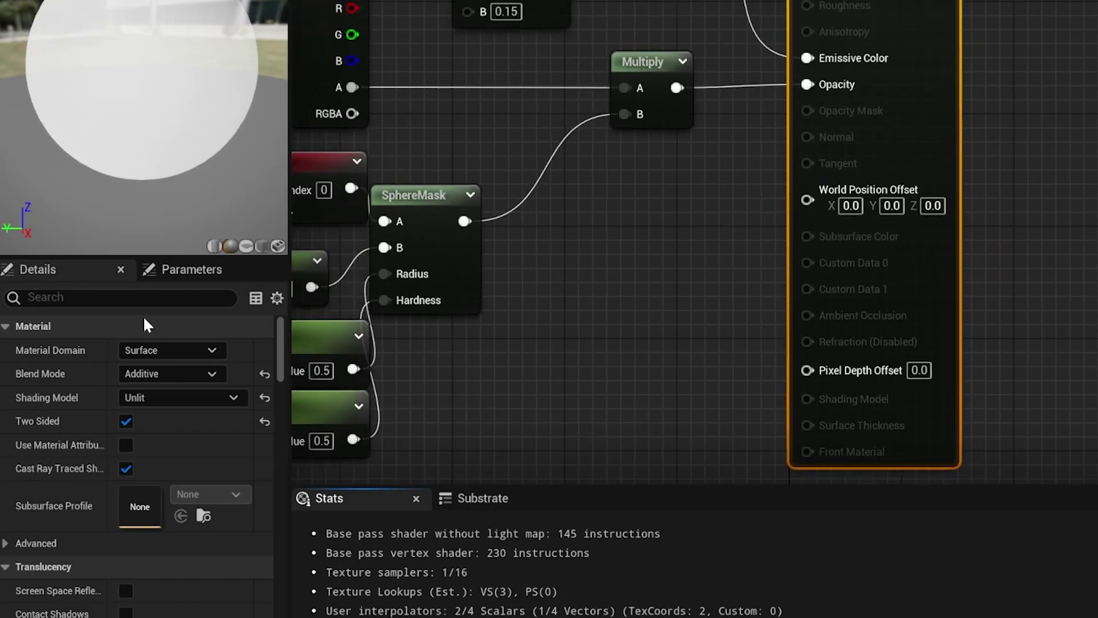
{"action": "left_click", "coordinate": [158, 348]}
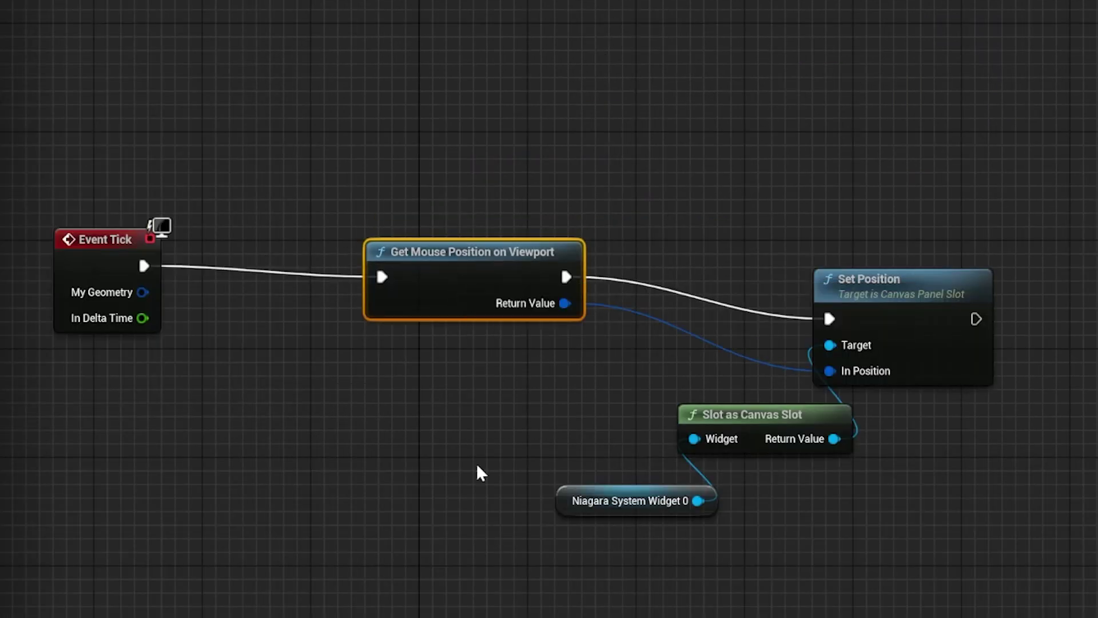
- Replace the Vector Length input with a Divide Float node and paste Vector Length into its A input
{"action": "left_click", "coordinate": [565, 501]}
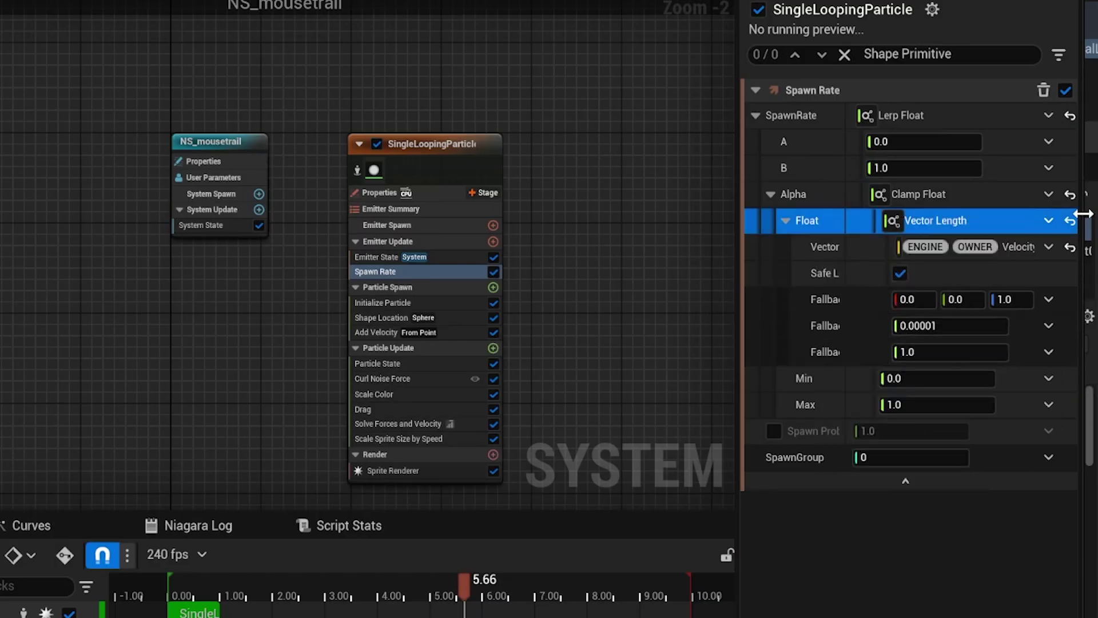
{"action": "left_click", "coordinate": [1049, 222]}
{"action": "type", "text": "div"}
{"action": "key", "text": "Return"}
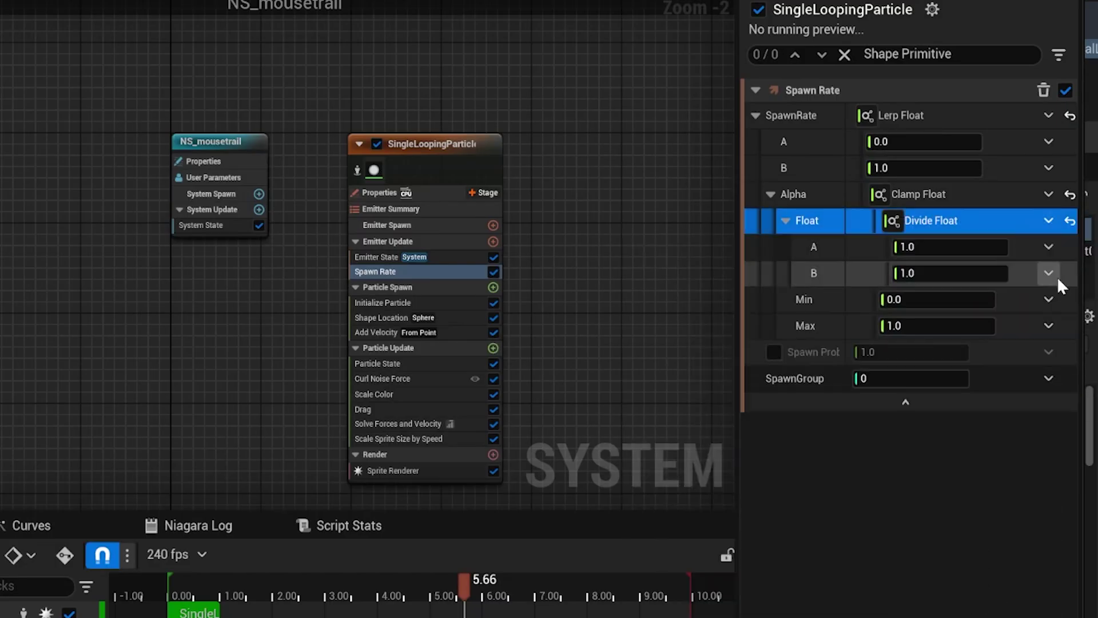
{"action": "right_click", "coordinate": [836, 250]}
{"action": "left_click", "coordinate": [931, 425]}
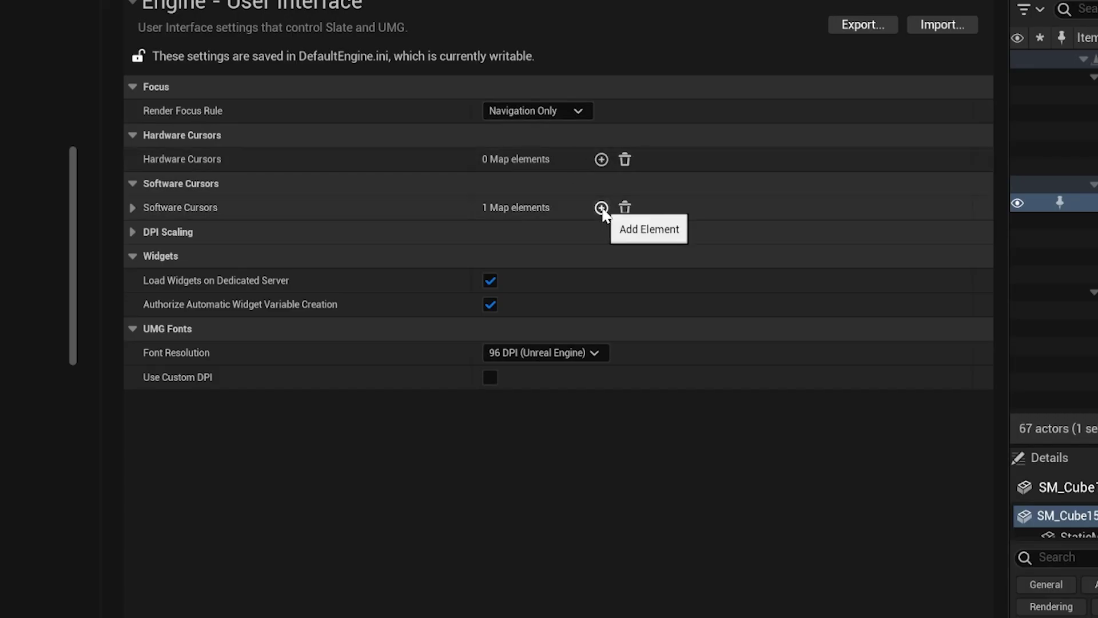
- Add a software cursor entry, draw the hovered background as Border, and preview the animation at 0.30 s
{"action": "left_click", "coordinate": [601, 207]}
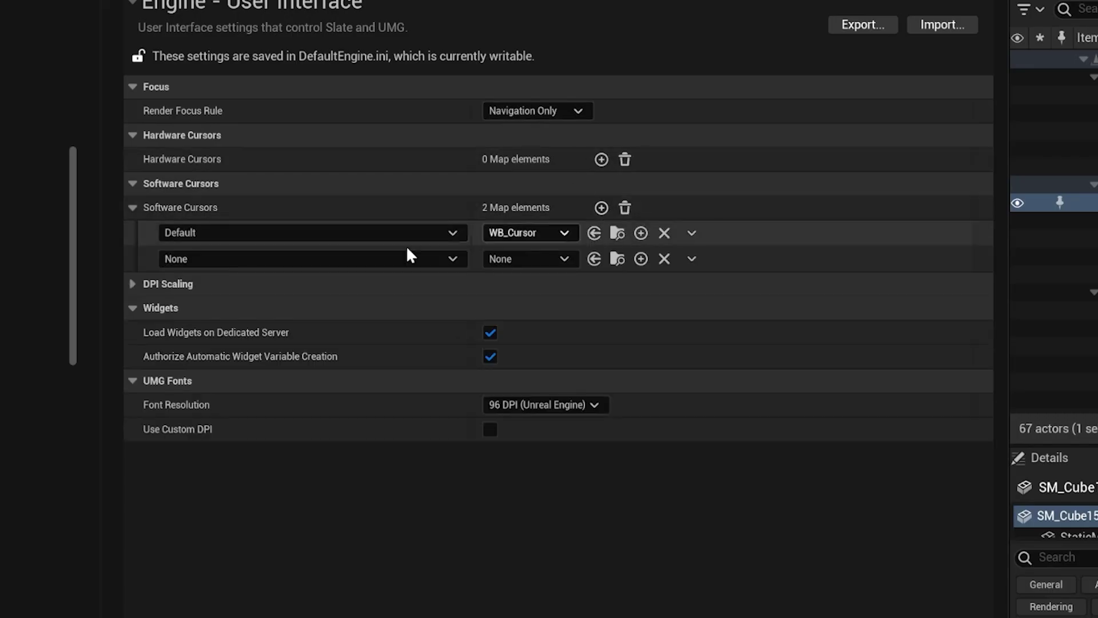
{"action": "left_click", "coordinate": [547, 259]}
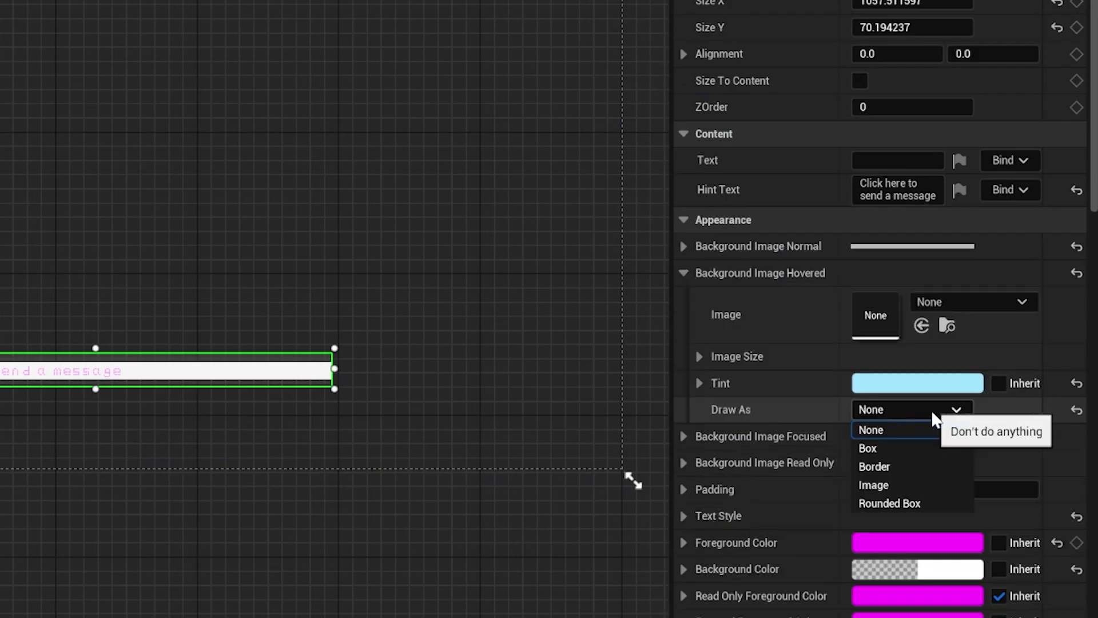
{"action": "left_click", "coordinate": [911, 464]}
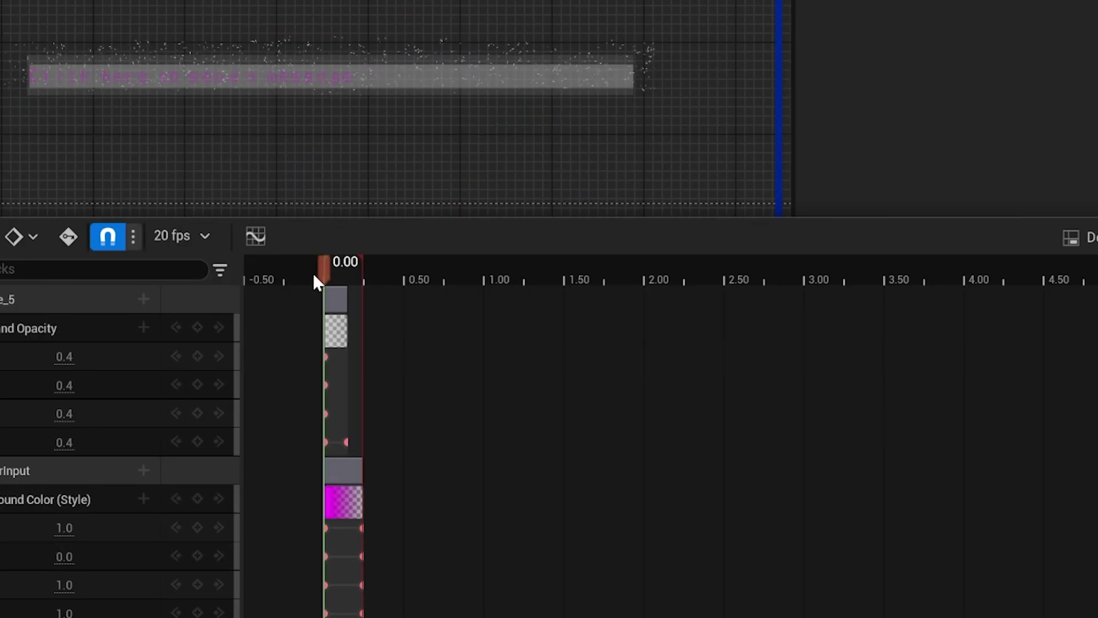
{"action": "mouse_move", "coordinate": [314, 274]}
{"action": "left_mouse_down"}
{"action": "mouse_move", "coordinate": [373, 274]}
{"action": "mouse_move", "coordinate": [300, 273]}
{"action": "left_mouse_up"}
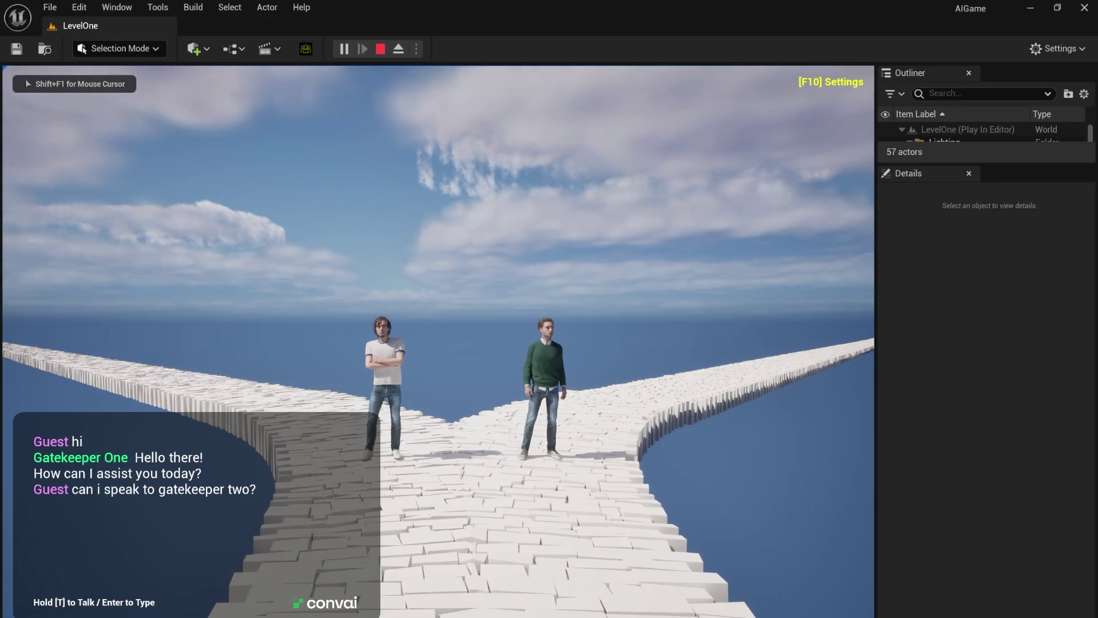
- Send 'hi' in the gatekeepers' chat
{"action": "key", "text": "Return"}
{"action": "type", "text": "hi gatekeeper two"}
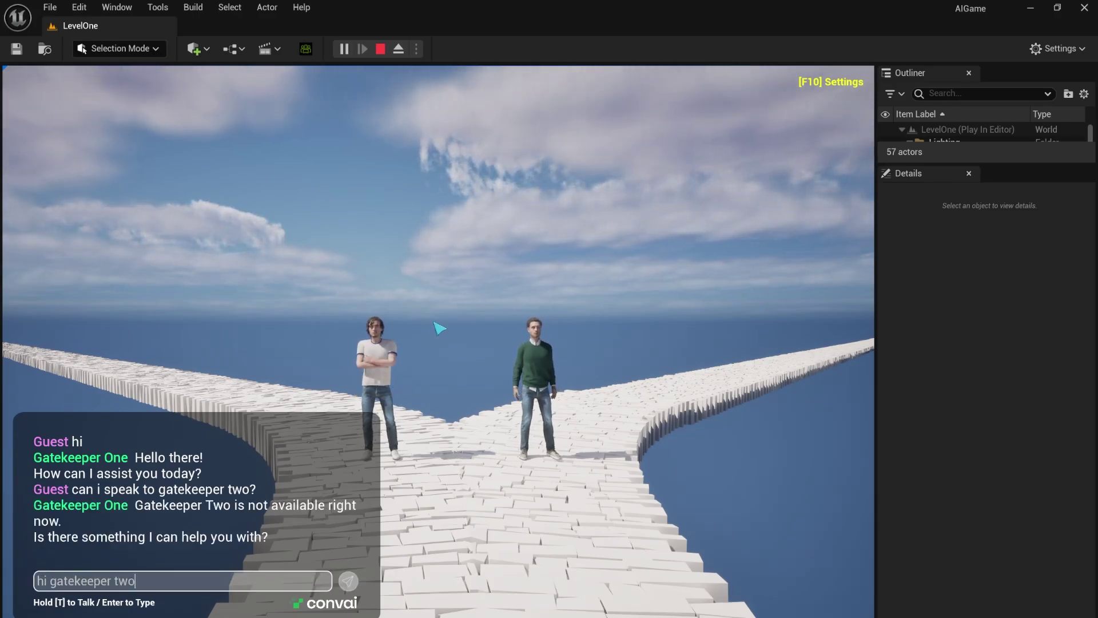
{"action": "key", "text": "Return"}
- Pick a Convai parent class, add a skeletal mesh component, and assign the Convai_Realusion_AnimBP animation class
{"action": "left_click", "coordinate": [994, 136]}
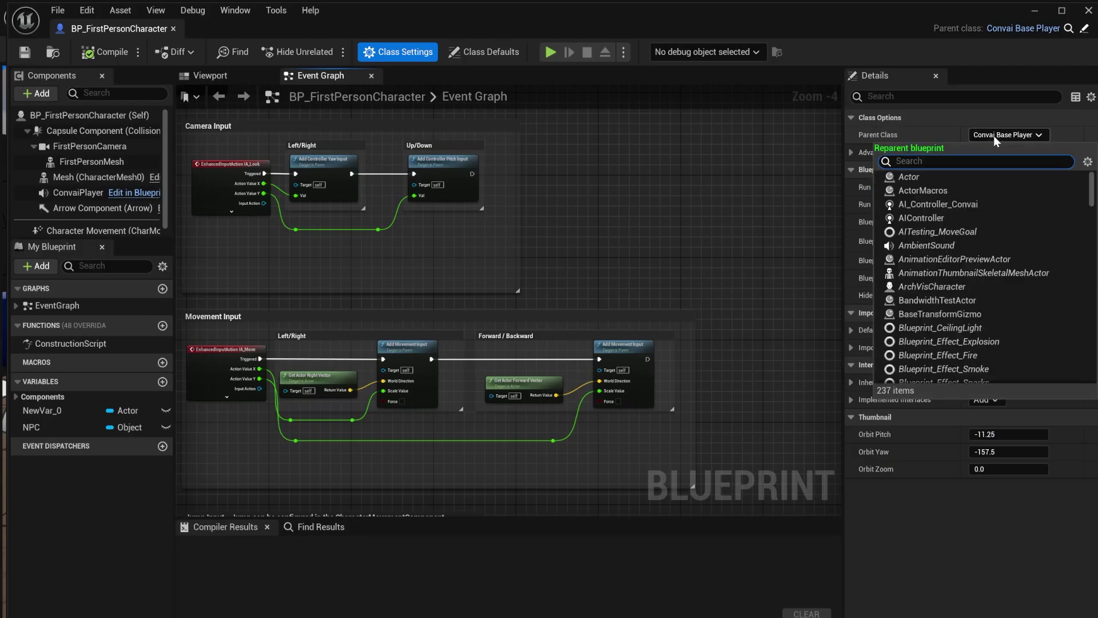
{"action": "type", "text": "convai"}
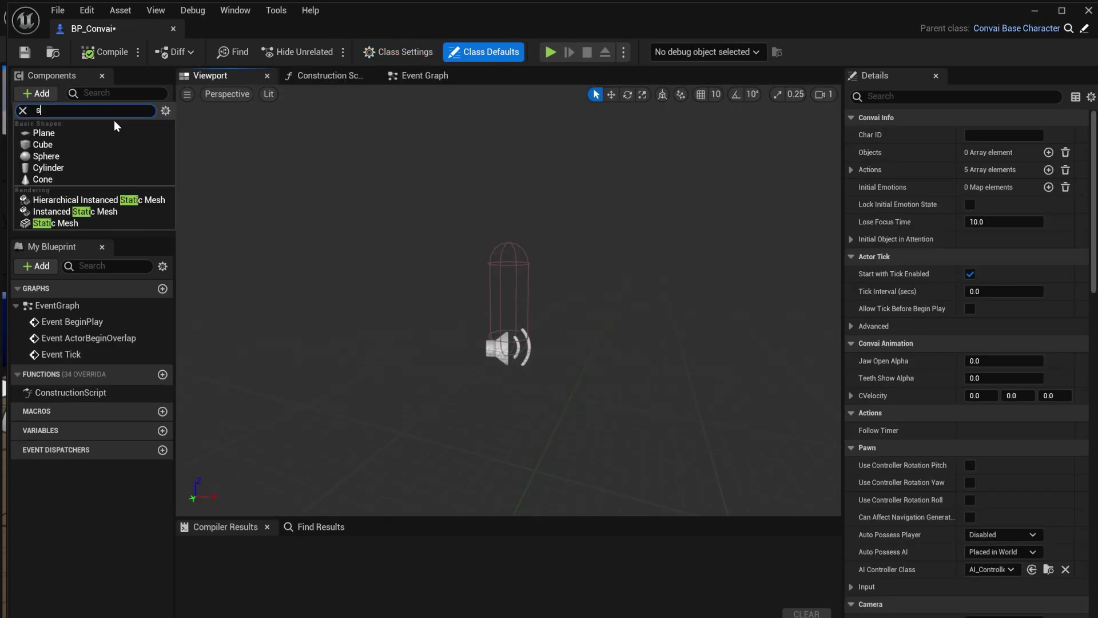
{"action": "type", "text": "ke"}
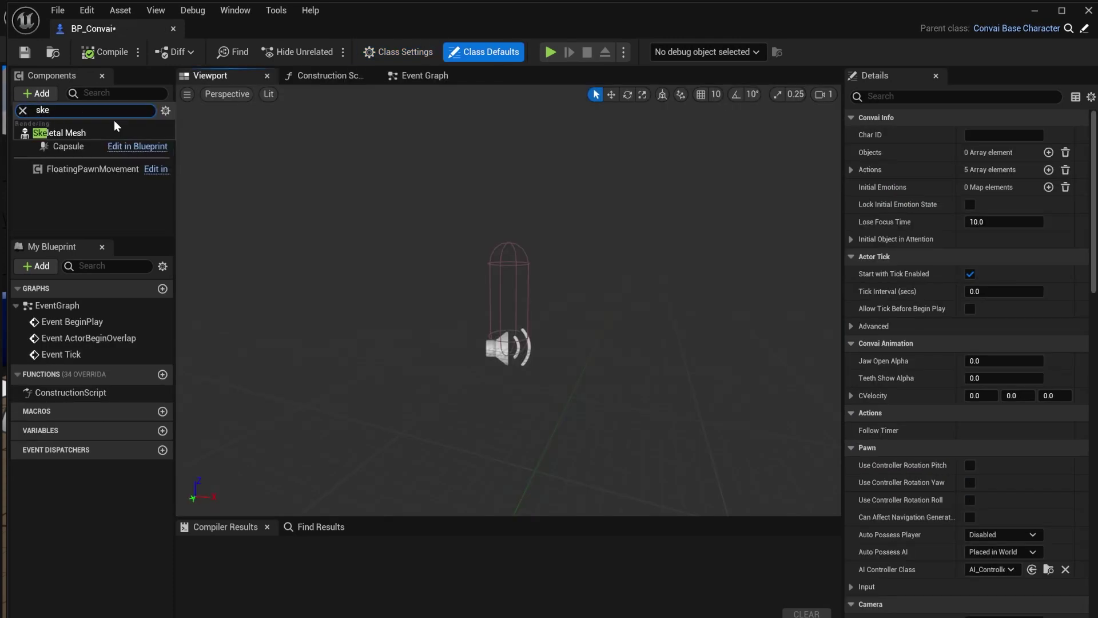
{"action": "left_click", "coordinate": [112, 130]}
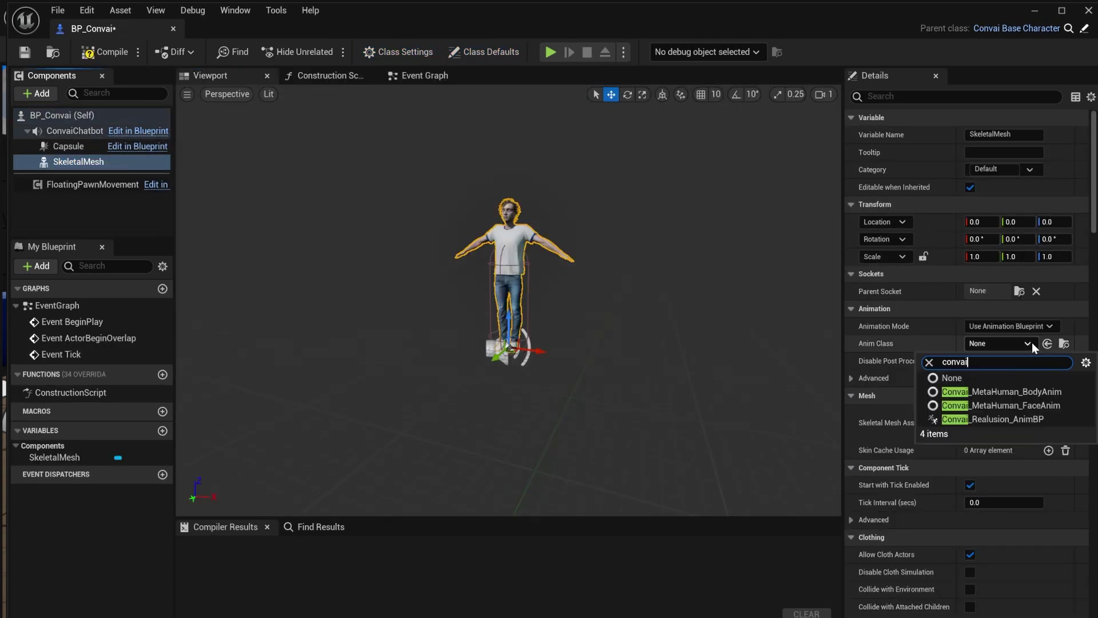
{"action": "left_click", "coordinate": [1027, 419]}
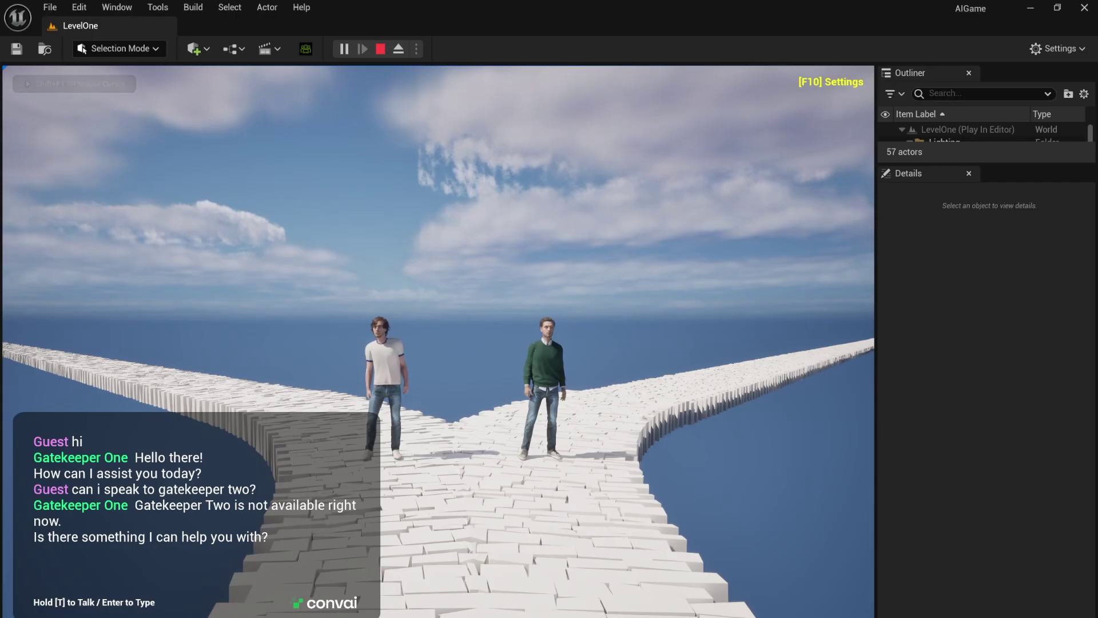
- Send 'hi gatekeeper two' in the running game's chat
{"action": "key", "text": "Return"}
{"action": "type", "text": "hi gatekeep"}
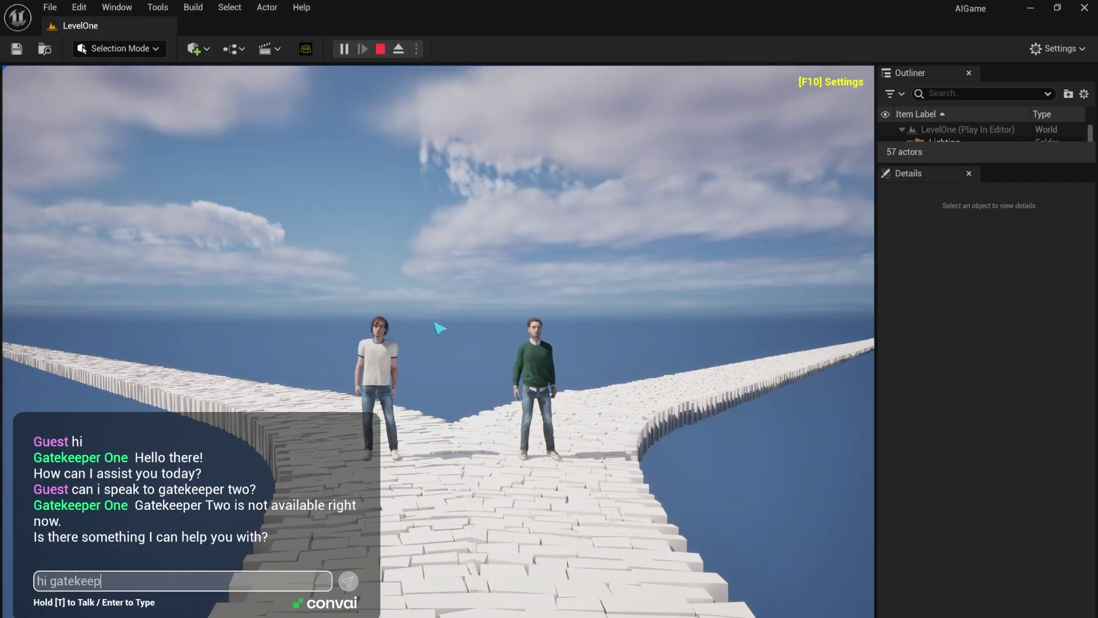
{"action": "type", "text": "er two"}
{"action": "key", "text": "Return"}
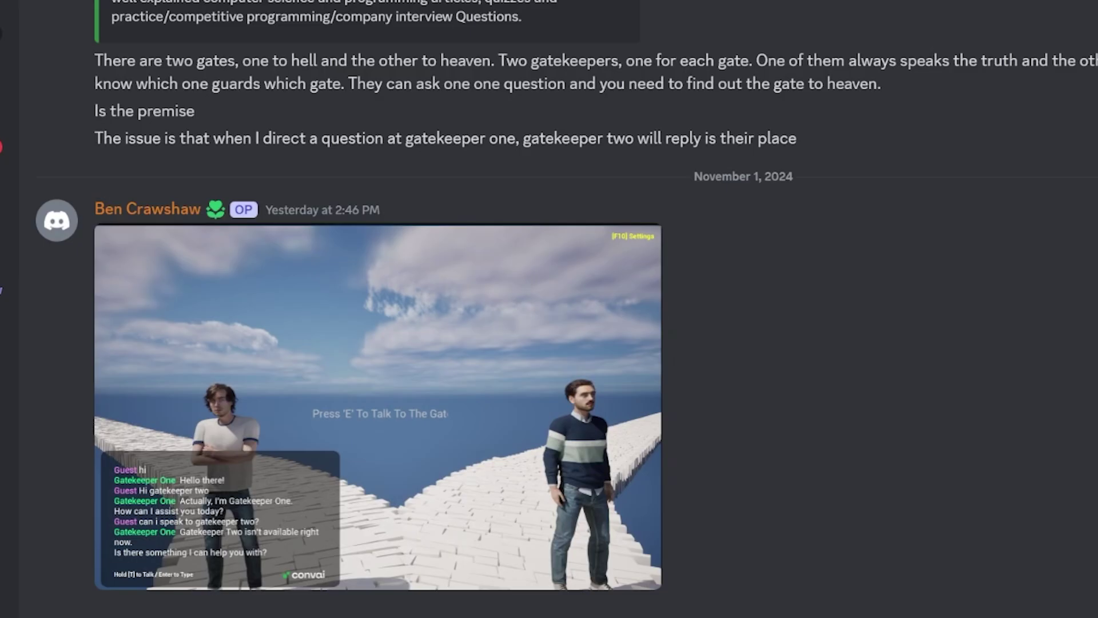
{"action": "scroll", "coordinate": [647, 355], "scroll_direction": "down", "scroll_amount": 2}
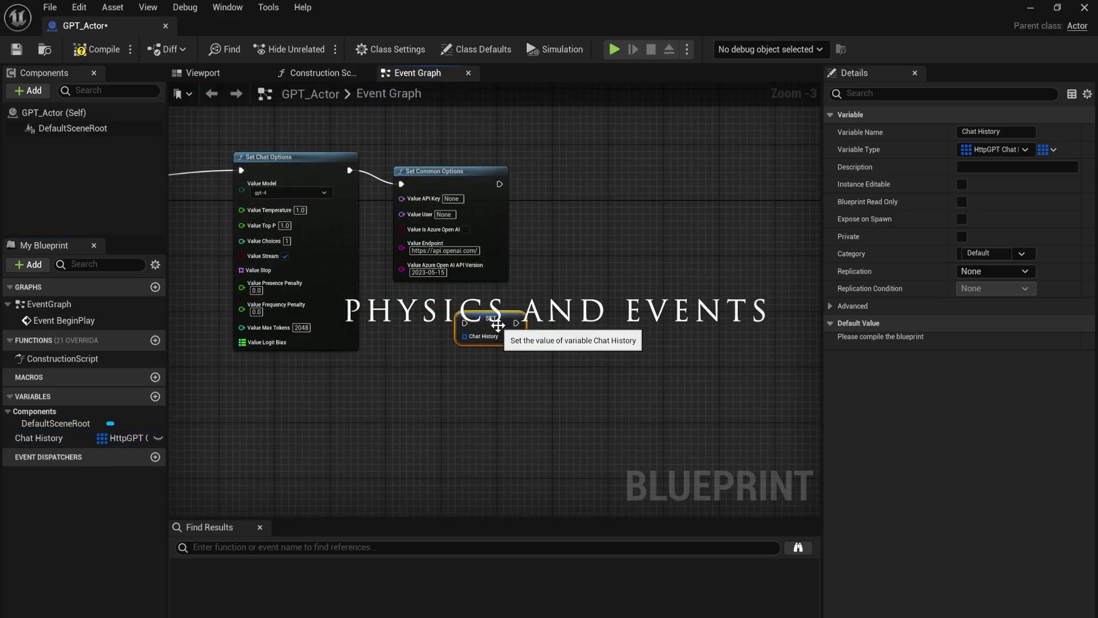
- Add a Make Array node and a Make HttpGPTChatMessage node from the pin
{"action": "type", "text": "mak"}
{"action": "left_click_drag", "start_coordinate": [572, 204], "coordinate": [480, 344]}
{"action": "key", "text": "Return"}
{"action": "left_click", "coordinate": [564, 473]}
{"action": "scroll", "coordinate": [434, 320], "scroll_direction": "up", "scroll_amount": 3}
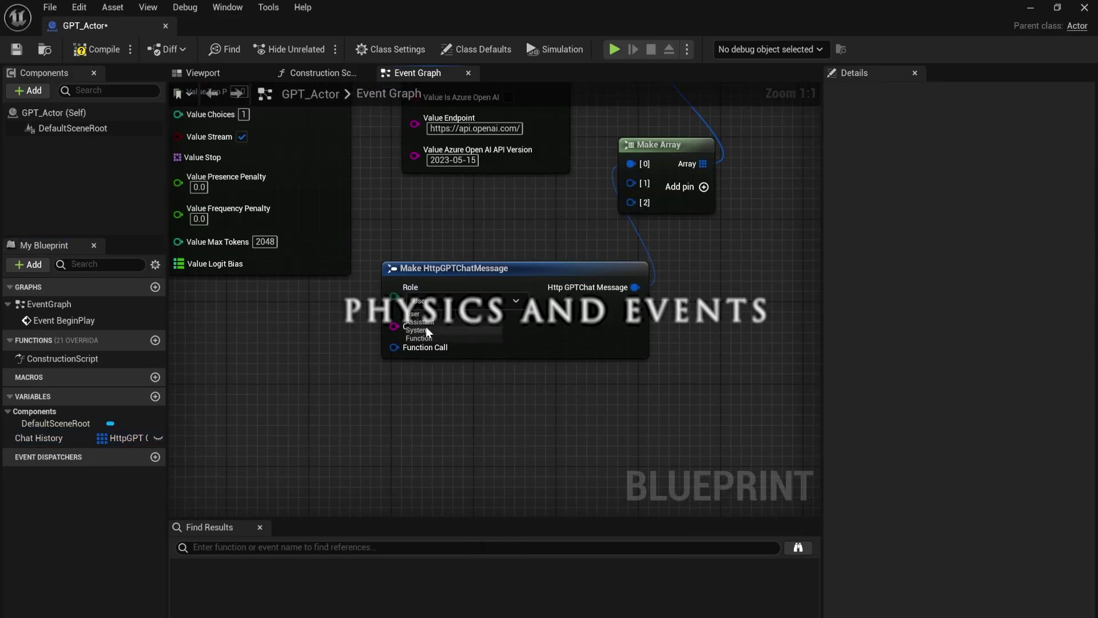
- Duplicate the chat message node and edit its content to 'give me angry re…'
{"action": "key", "text": "ctrl+d"}
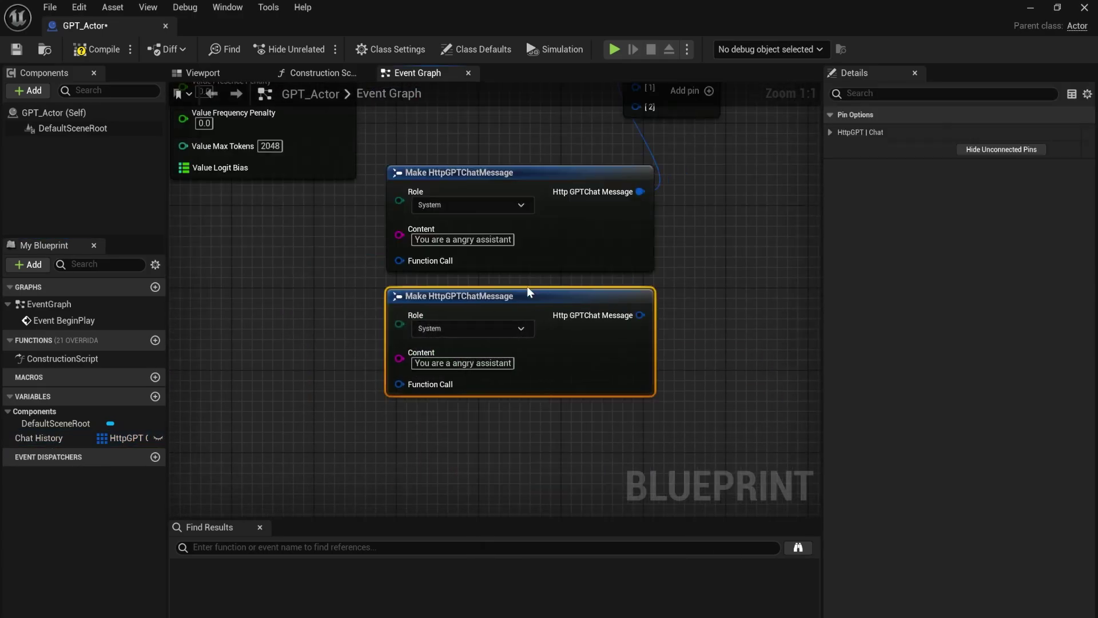
{"action": "type", "text": ","}
{"action": "key", "text": "Return"}
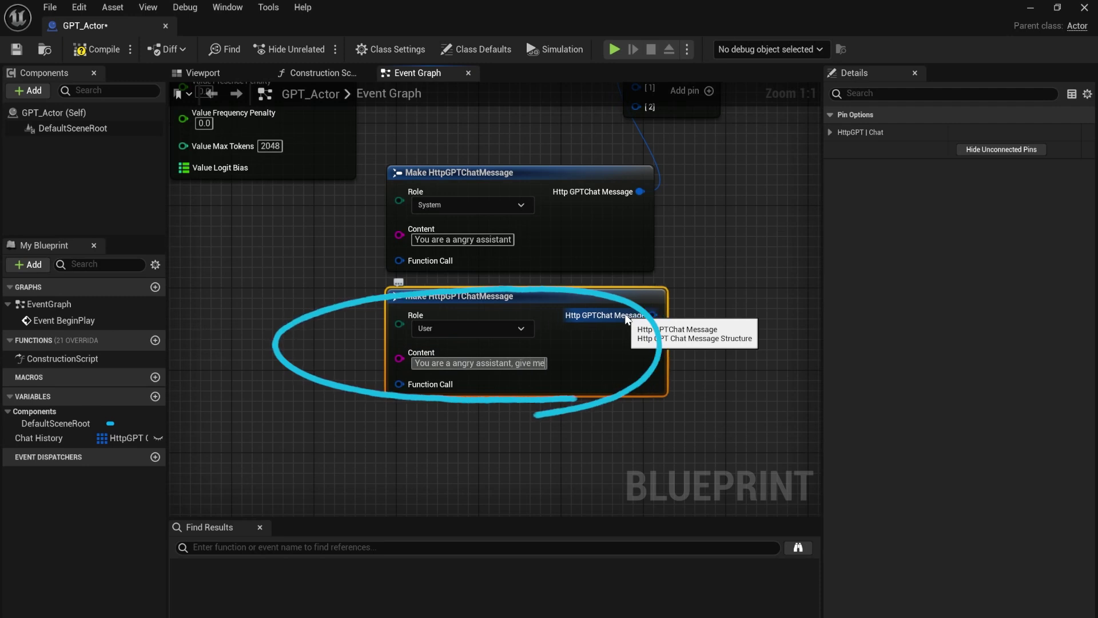
{"action": "type", "text": "give me angry re"}
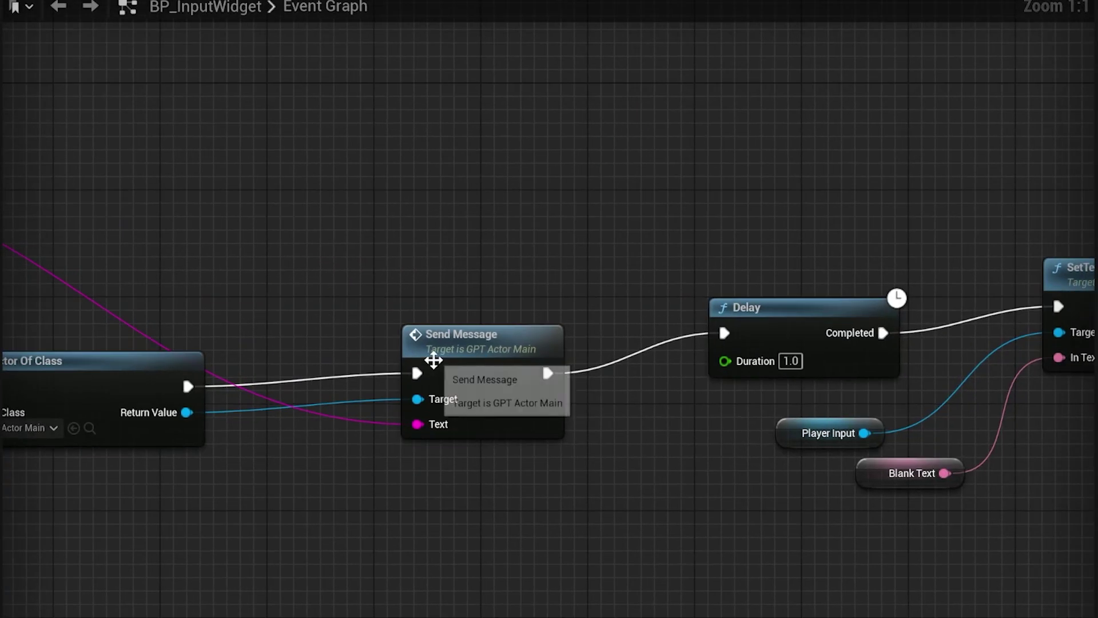
{"action": "left_click_drag", "start_coordinate": [434, 358], "coordinate": [471, 345]}
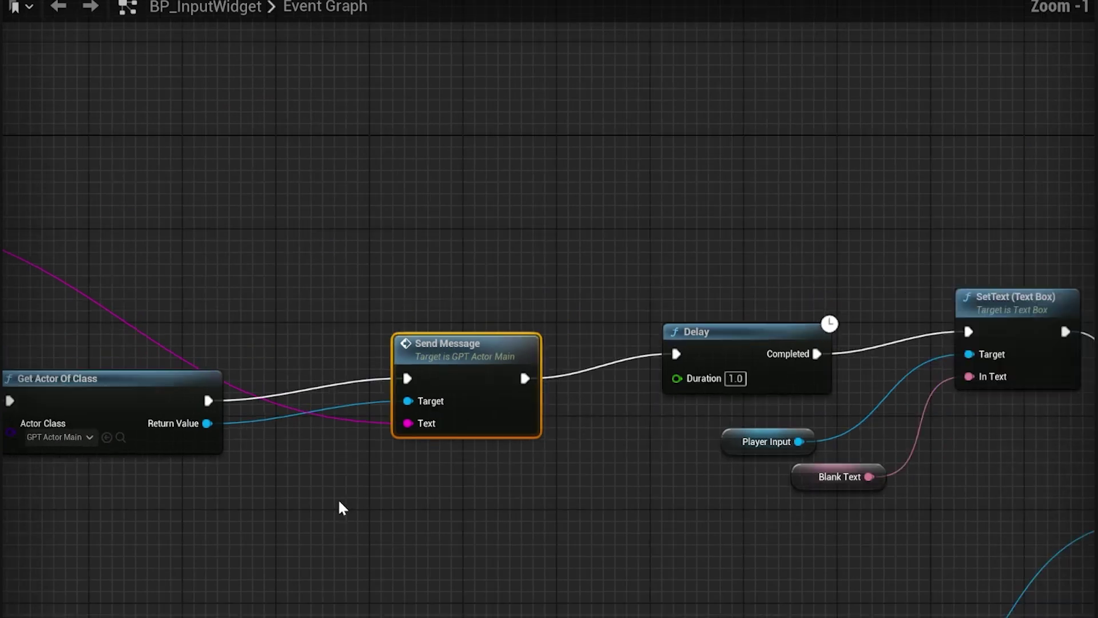
- Inspect the On Text Committed event and the Set Input Mode Game And UI and Game Only nodes
{"action": "scroll", "coordinate": [338, 499], "scroll_direction": "down", "scroll_amount": 5}
{"action": "scroll", "coordinate": [299, 412], "scroll_direction": "up", "scroll_amount": 4}
{"action": "left_click", "coordinate": [248, 482]}
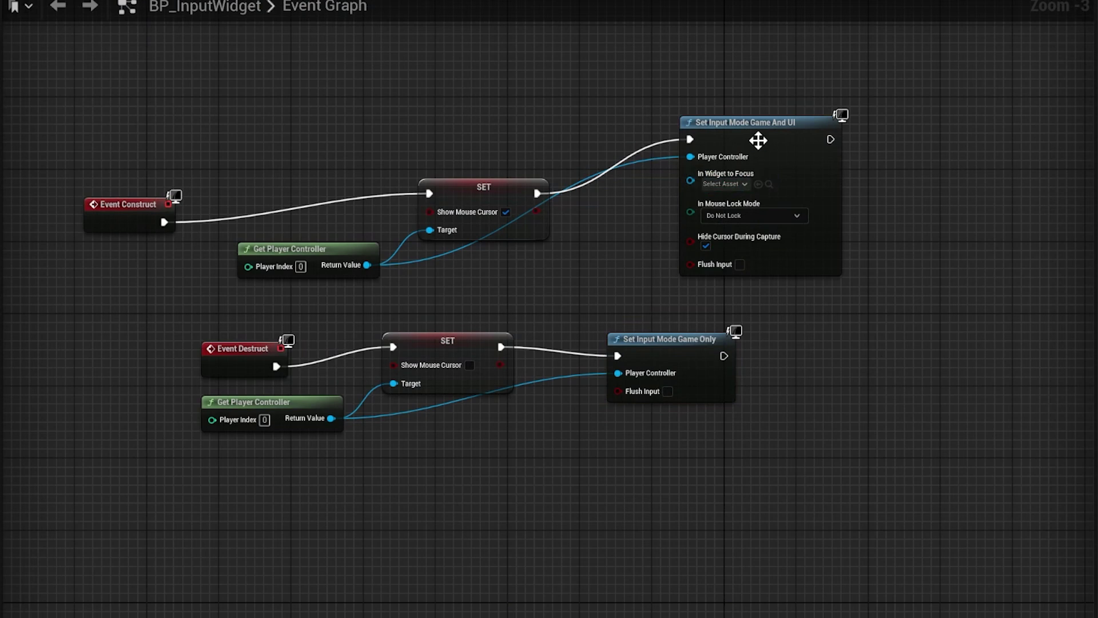
{"action": "left_click", "coordinate": [758, 140]}
{"action": "left_click", "coordinate": [683, 350]}
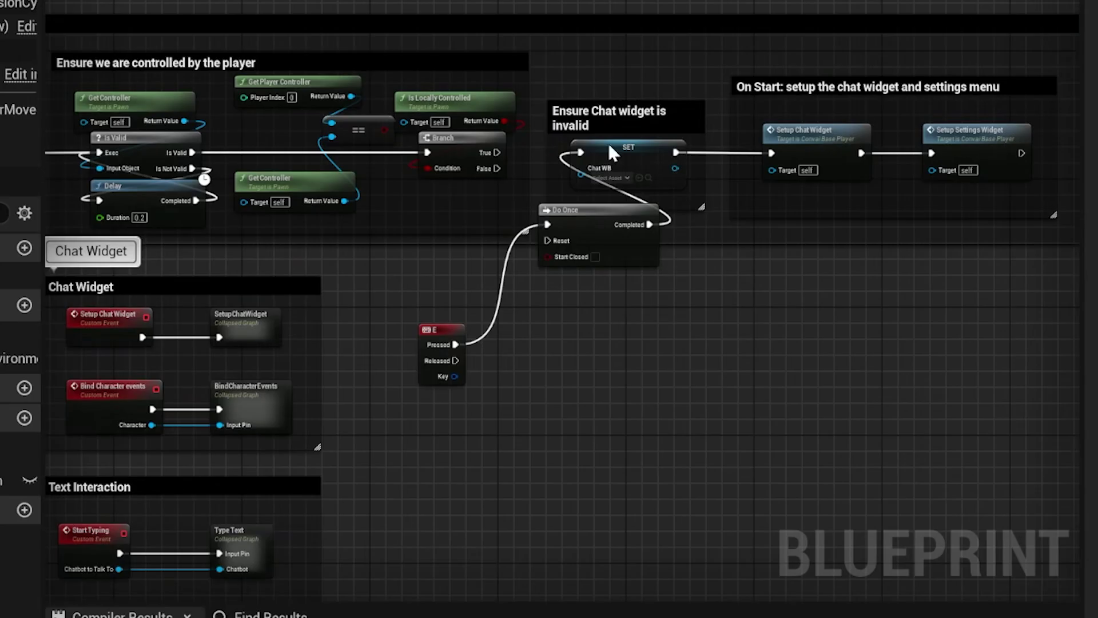
- Nudge the E key event node up and bring the Is Valid and Delay nodes into view
{"action": "scroll", "coordinate": [490, 369], "scroll_direction": "up", "scroll_amount": 4}
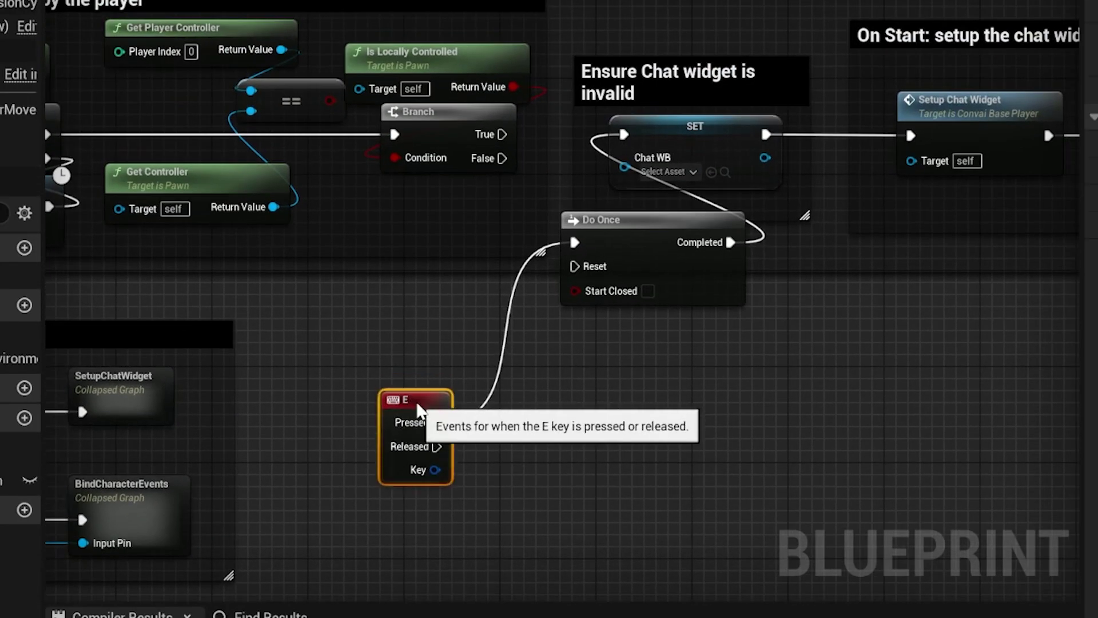
{"action": "left_click_drag", "start_coordinate": [407, 409], "coordinate": [407, 386]}
{"action": "right_click_drag", "start_coordinate": [413, 292], "coordinate": [922, 290]}
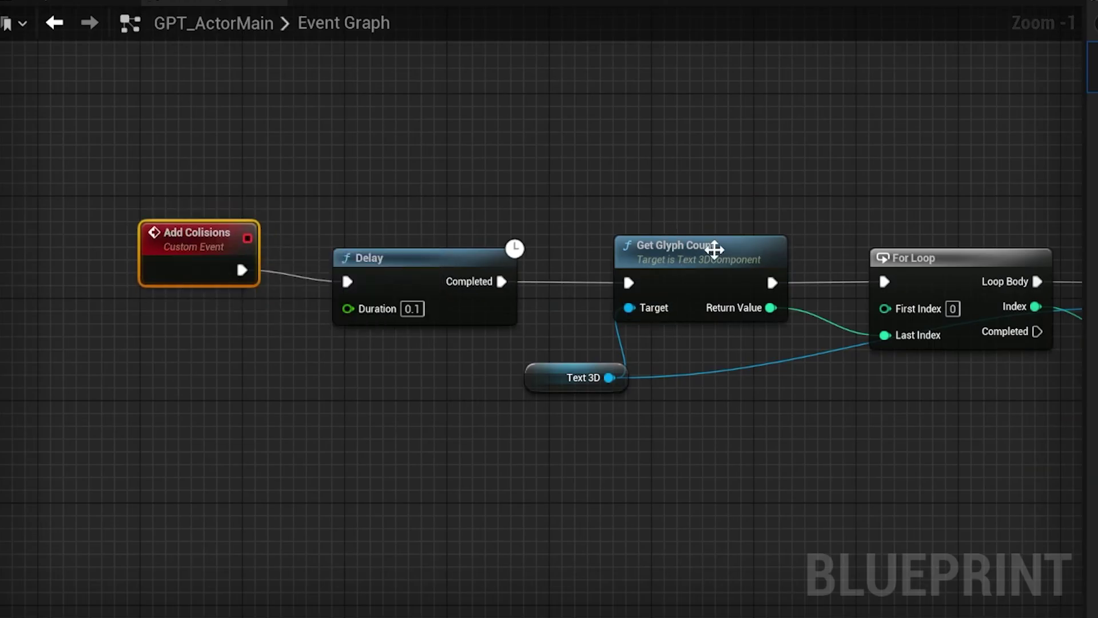
- Follow GPT_ActorMain's graph from Get Glyph Mesh Component, selecting the transform nodes and Add Box Collision
{"action": "right_click_drag", "start_coordinate": [674, 282], "coordinate": [249, 366]}
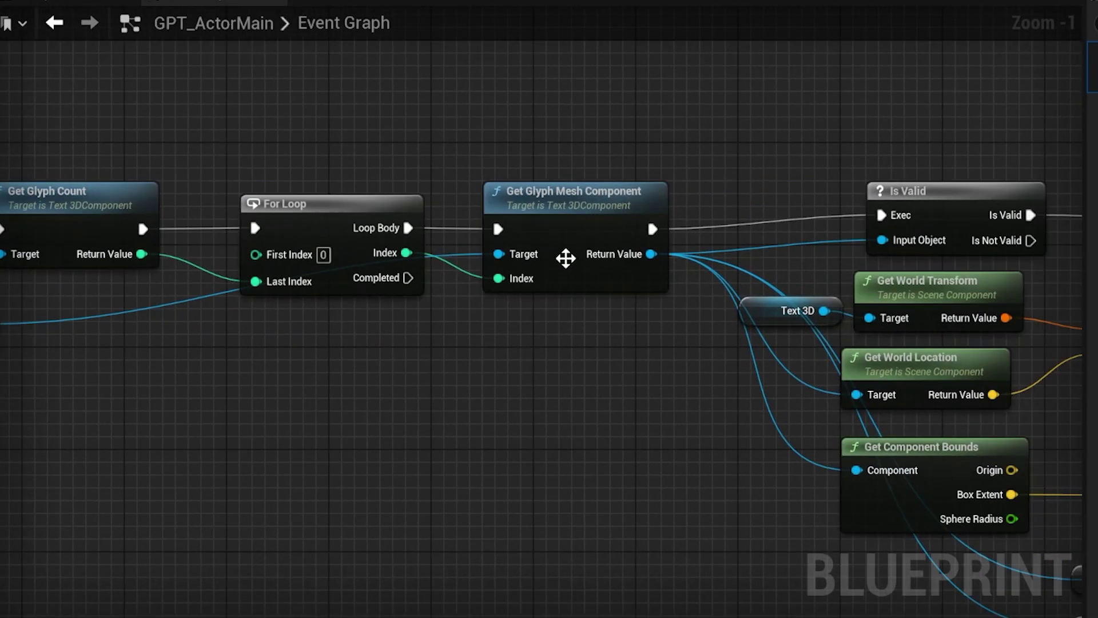
{"action": "right_click_drag", "start_coordinate": [710, 420], "coordinate": [307, 257]}
{"action": "left_click_drag", "start_coordinate": [281, 239], "coordinate": [1012, 452]}
{"action": "right_click_drag", "start_coordinate": [1012, 452], "coordinate": [777, 507]}
{"action": "right_click_drag", "start_coordinate": [932, 405], "coordinate": [810, 440]}
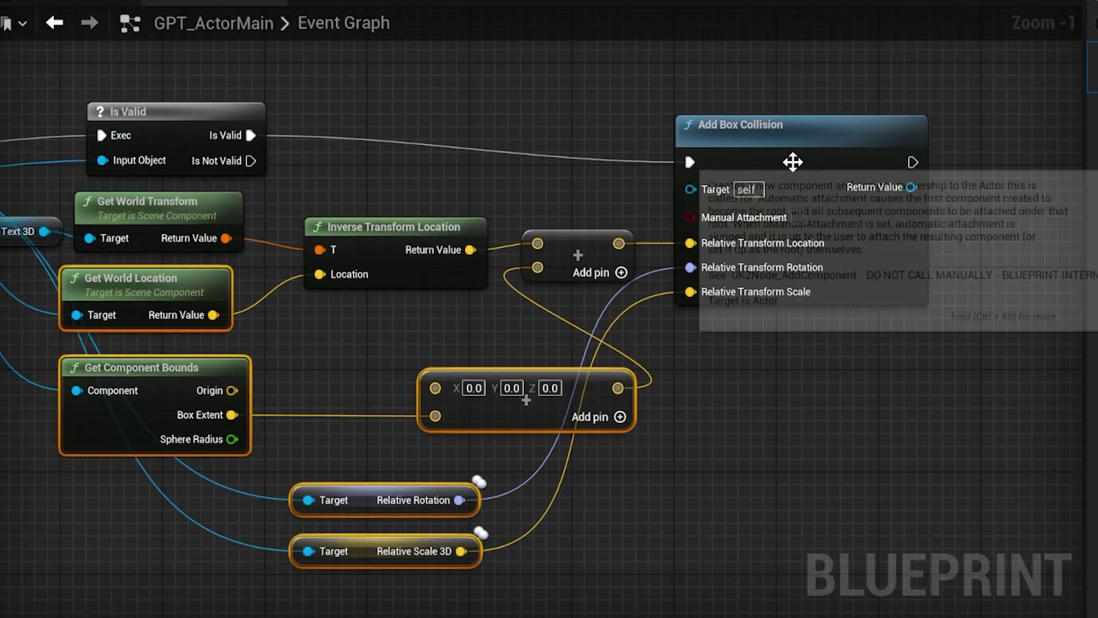
{"action": "left_click", "coordinate": [792, 162]}
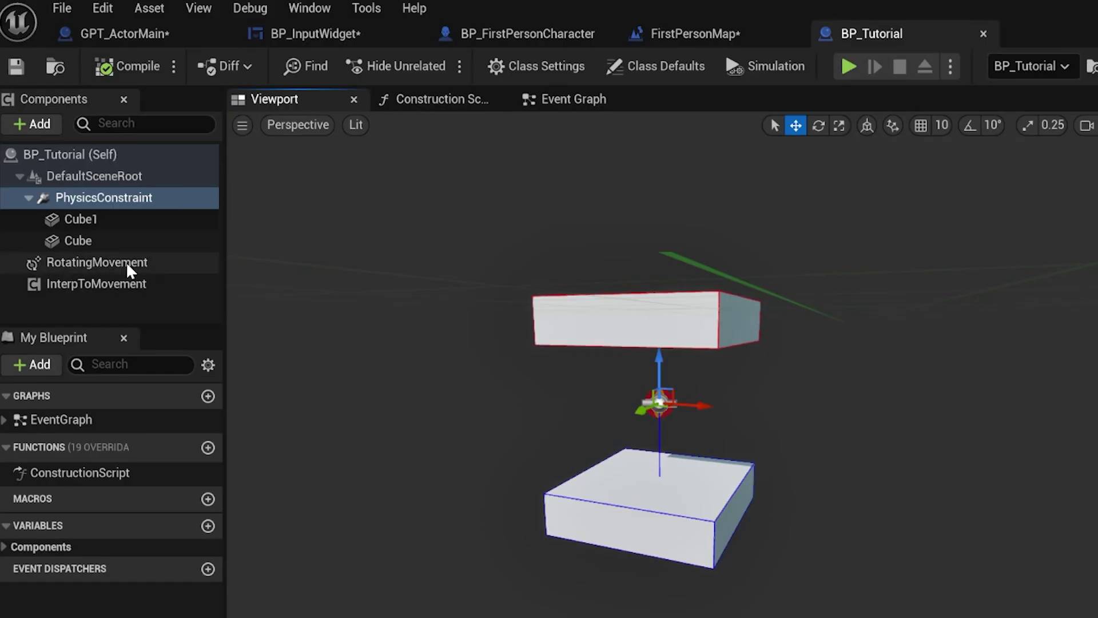
- Select the RotatingMovement, InterpToMovement and PhysicsConstraint components in turn
{"action": "left_click", "coordinate": [125, 264]}
{"action": "left_click", "coordinate": [115, 284]}
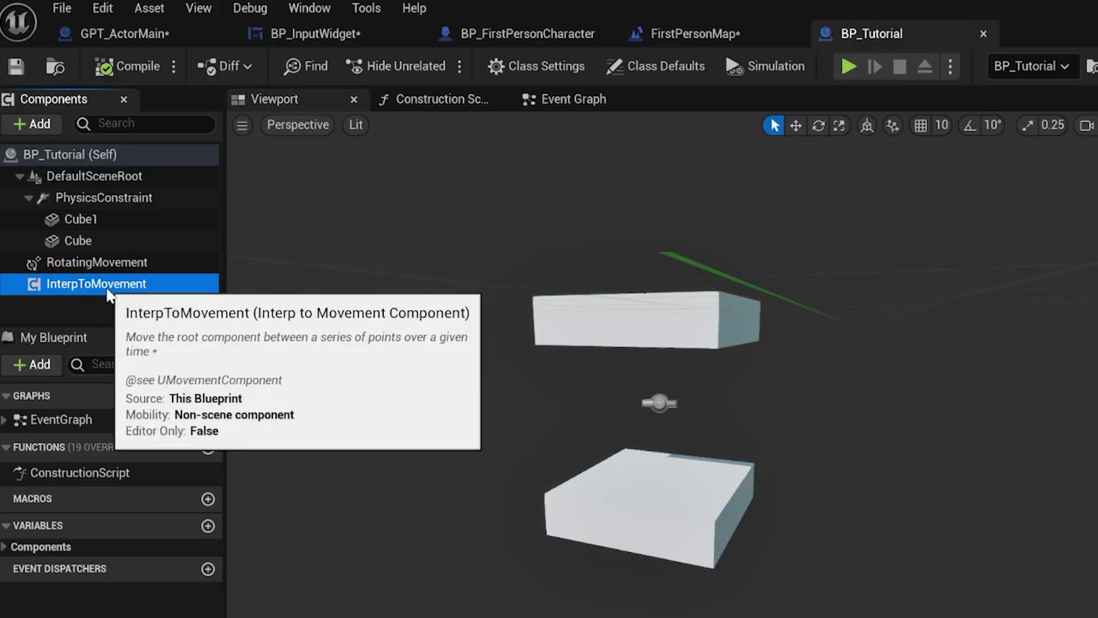
{"action": "left_click", "coordinate": [106, 204]}
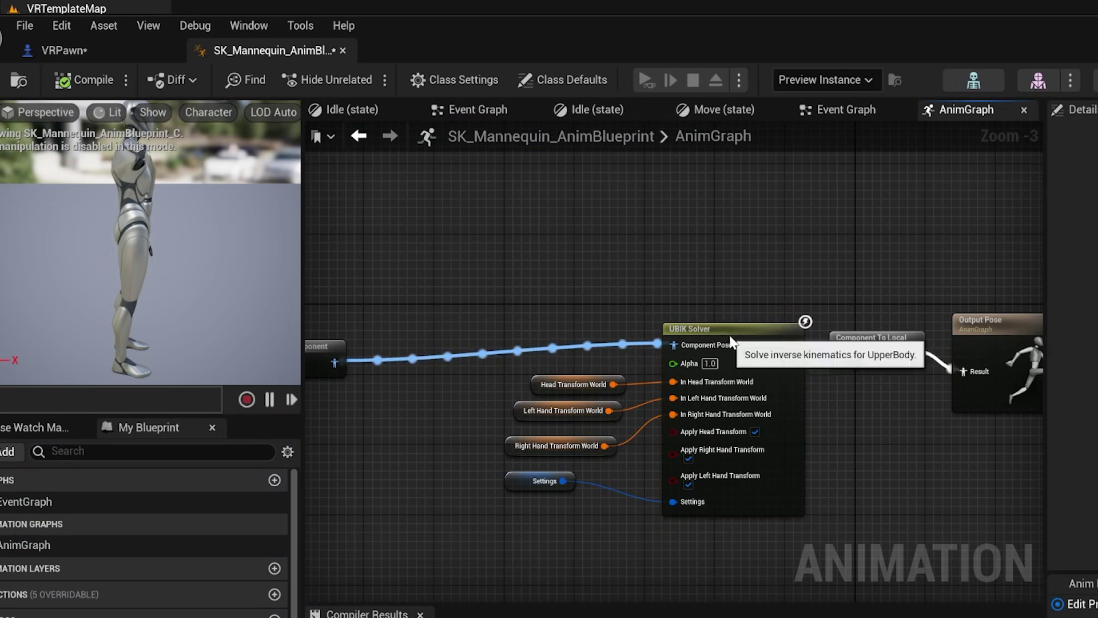
- Inspect the UBIK Solver node and its head and hand transform variables in the AnimGraph
{"action": "left_click", "coordinate": [731, 339]}
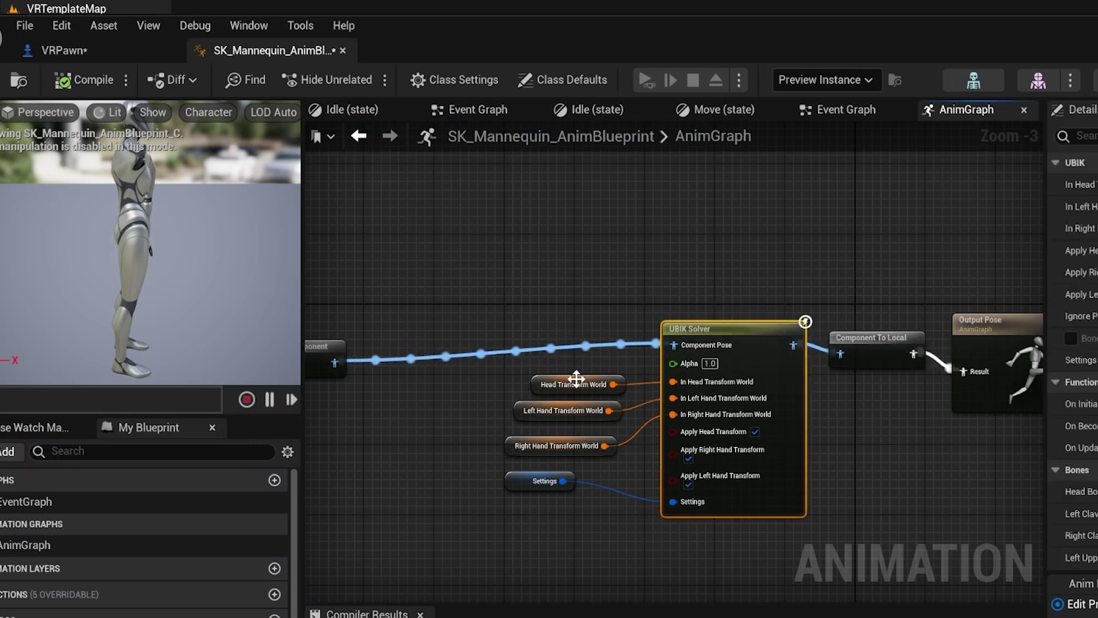
{"action": "left_click", "coordinate": [536, 384]}
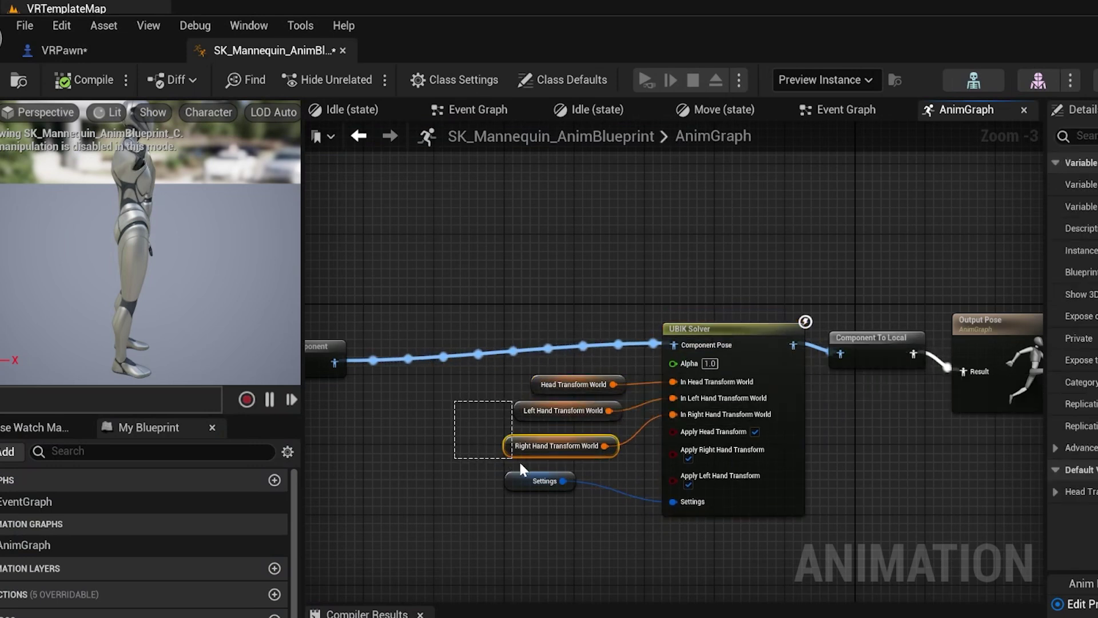
{"action": "left_click_drag", "start_coordinate": [519, 460], "coordinate": [521, 457]}
{"action": "left_click", "coordinate": [435, 453]}
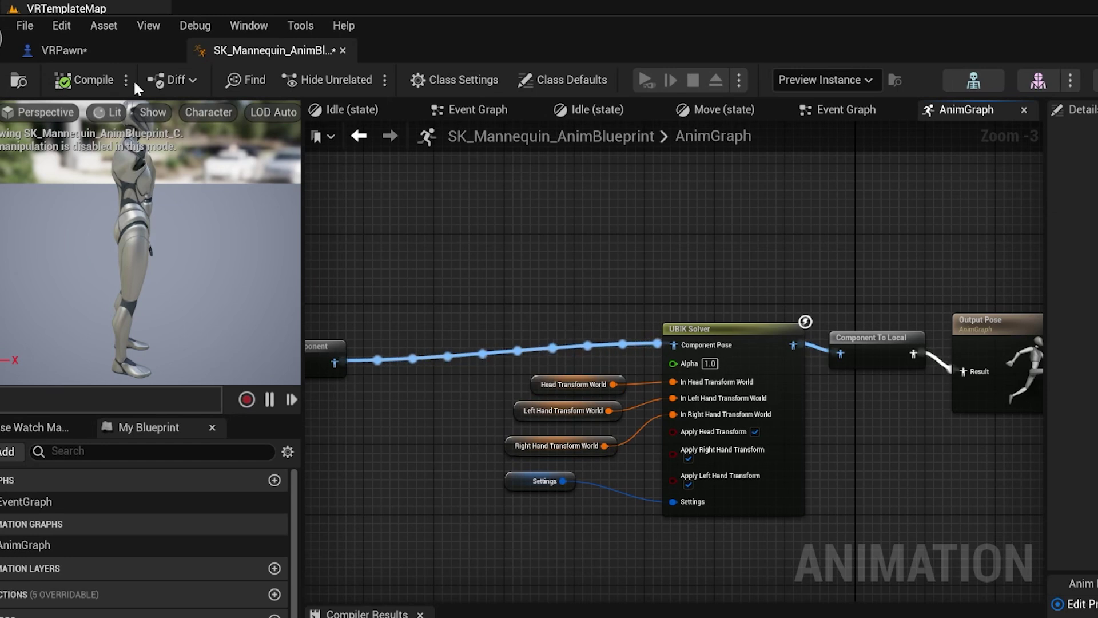
- In VRPawn's Event Graph, select the Left Hand Transform World setter, then inspect Arrowleft and Arrowright
{"action": "left_click", "coordinate": [117, 50]}
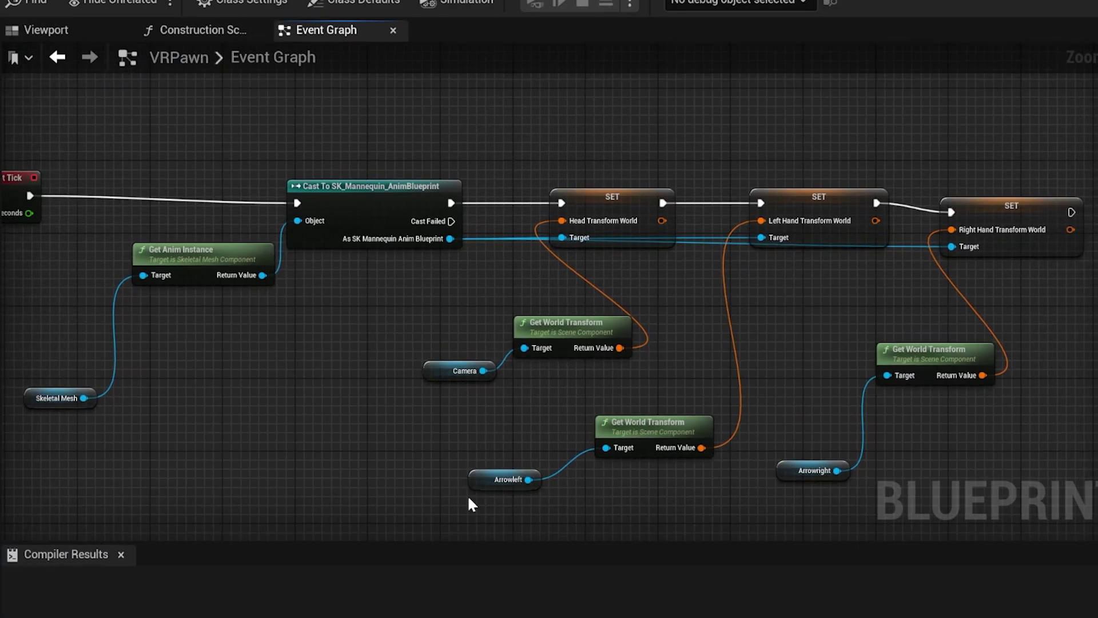
{"action": "left_click", "coordinate": [791, 206]}
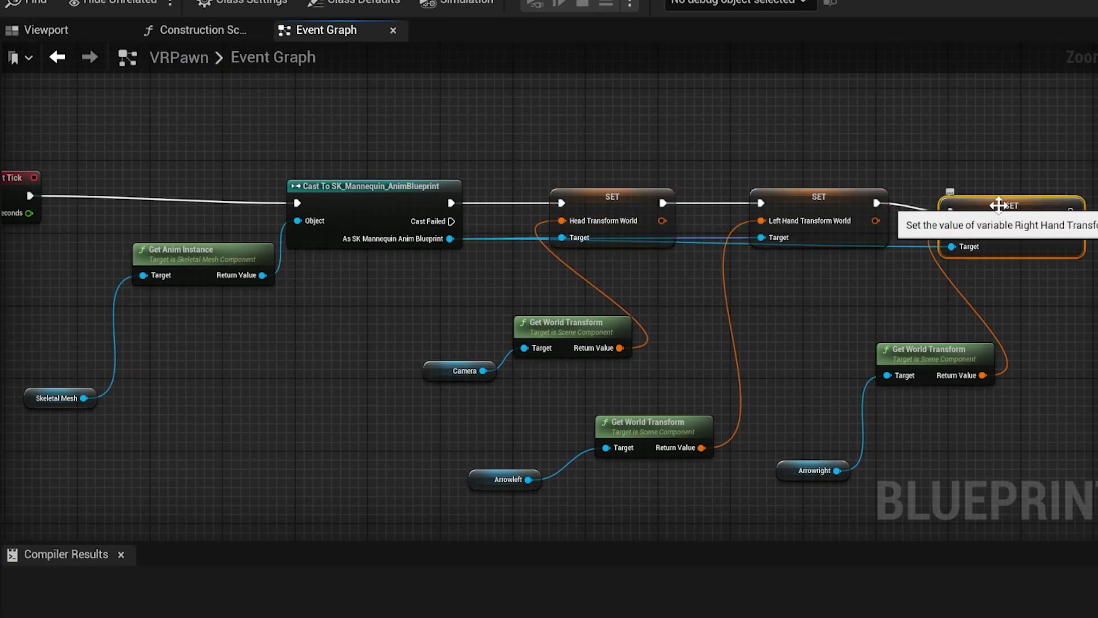
{"action": "double_click", "coordinate": [508, 479]}
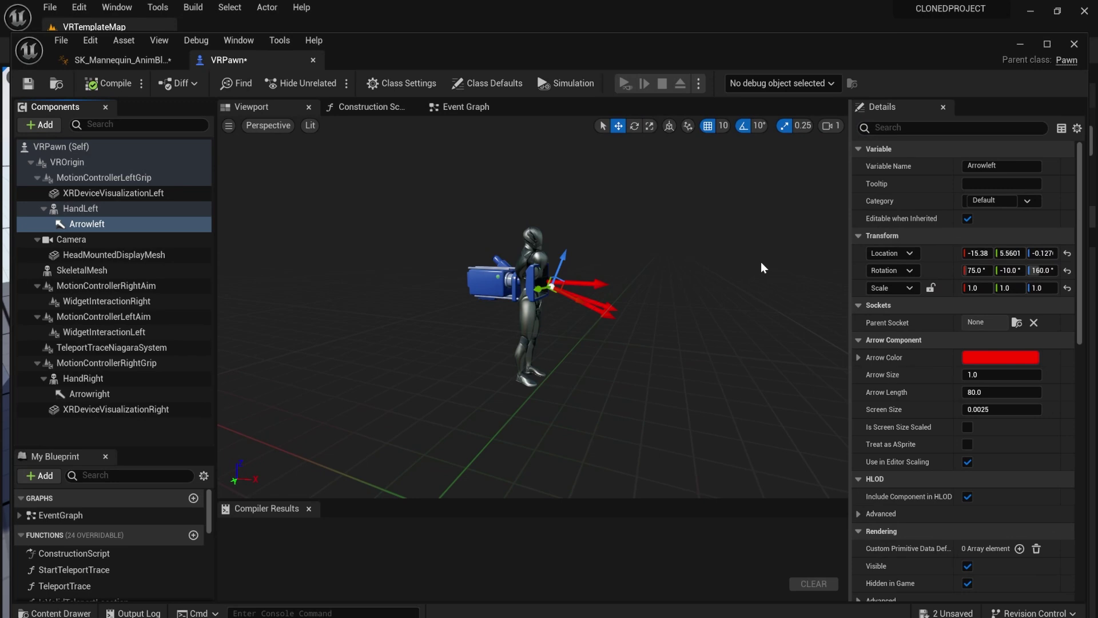
{"action": "left_click", "coordinate": [87, 394]}
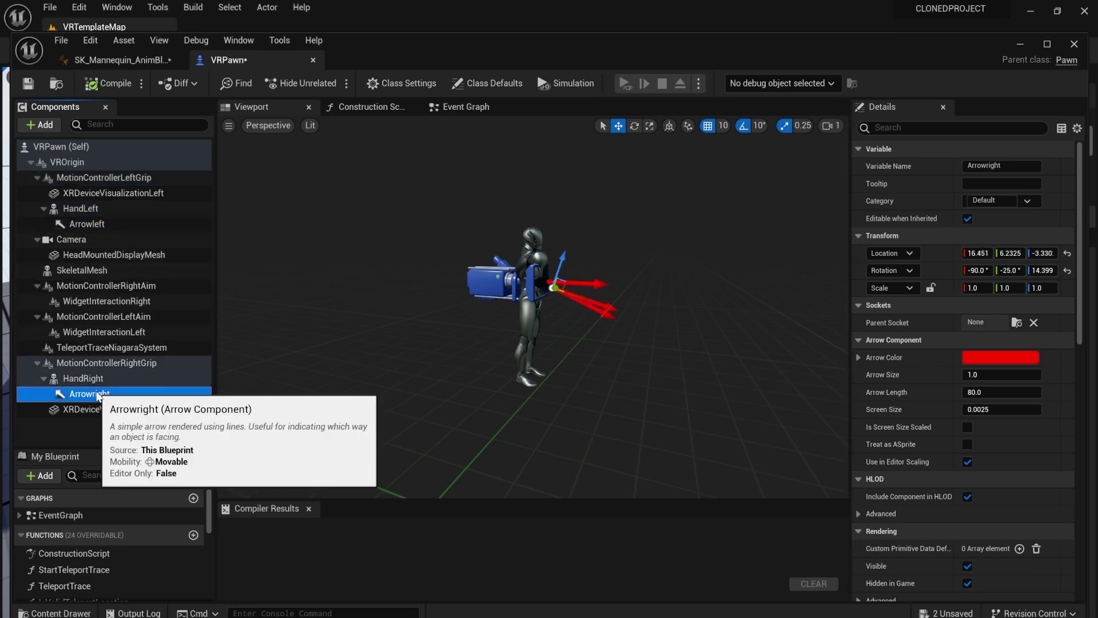
{"action": "scroll", "coordinate": [625, 264], "scroll_direction": "up", "scroll_amount": 5}
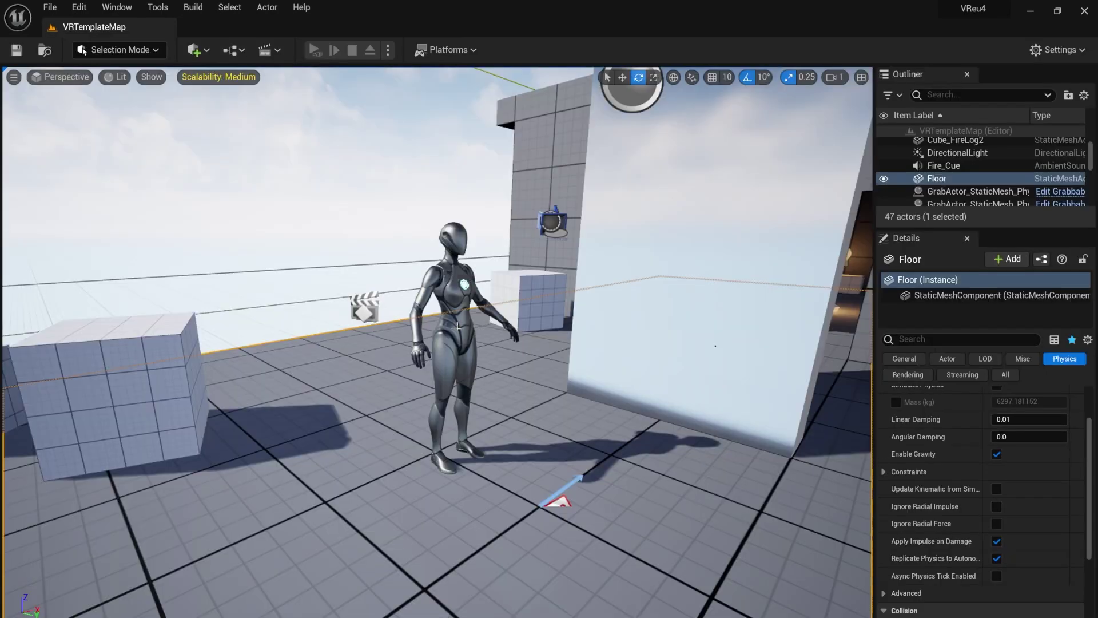
- Key the mannequin's right index finger curl control at frame 0000 in NewLevelSequence
{"action": "left_click", "coordinate": [458, 326]}
{"action": "left_click", "coordinate": [265, 50]}
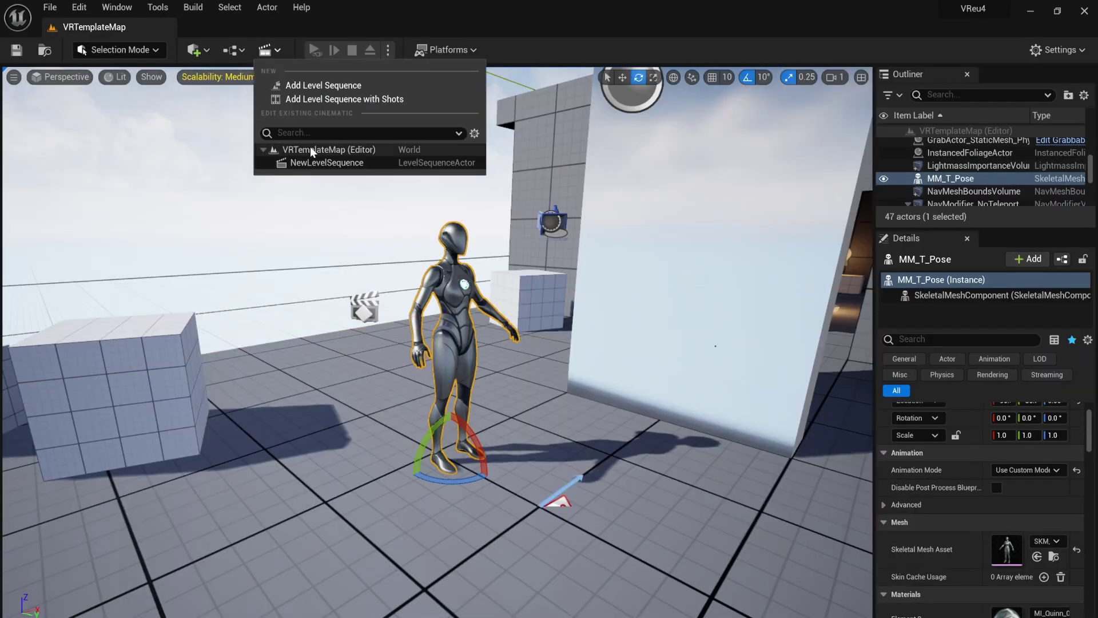
{"action": "left_click", "coordinate": [311, 150]}
{"action": "scroll", "coordinate": [499, 247], "scroll_direction": "up", "scroll_amount": 4}
{"action": "left_click", "coordinate": [498, 247]}
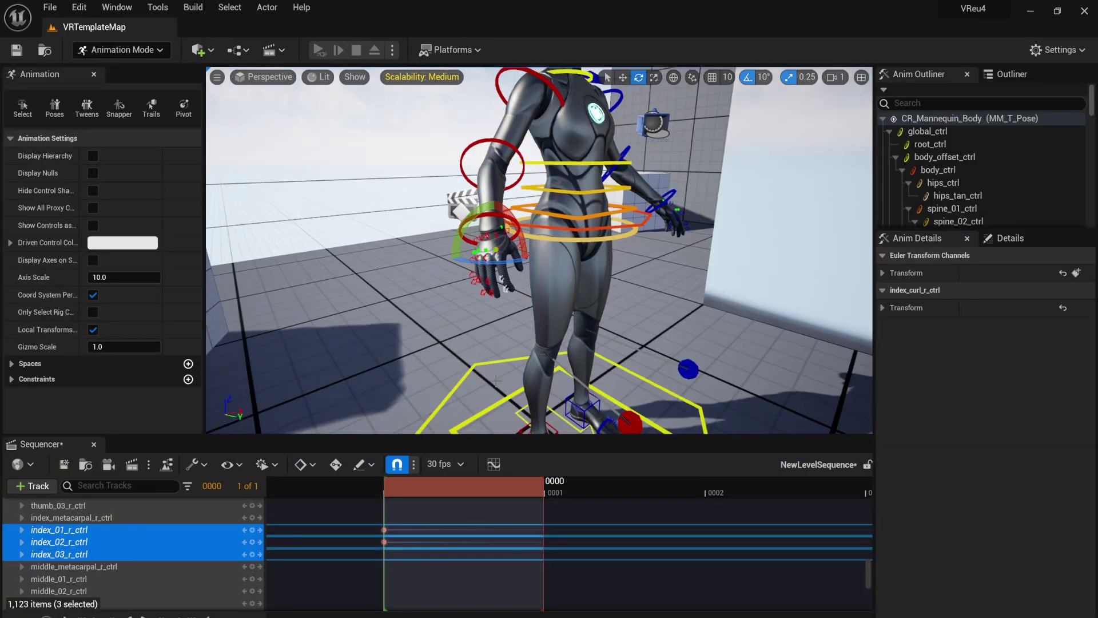
{"action": "key", "text": "s"}
{"action": "key", "text": "Right"}
{"action": "key", "text": "Left"}
{"action": "scroll", "coordinate": [107, 543], "scroll_direction": "up", "scroll_amount": 10}
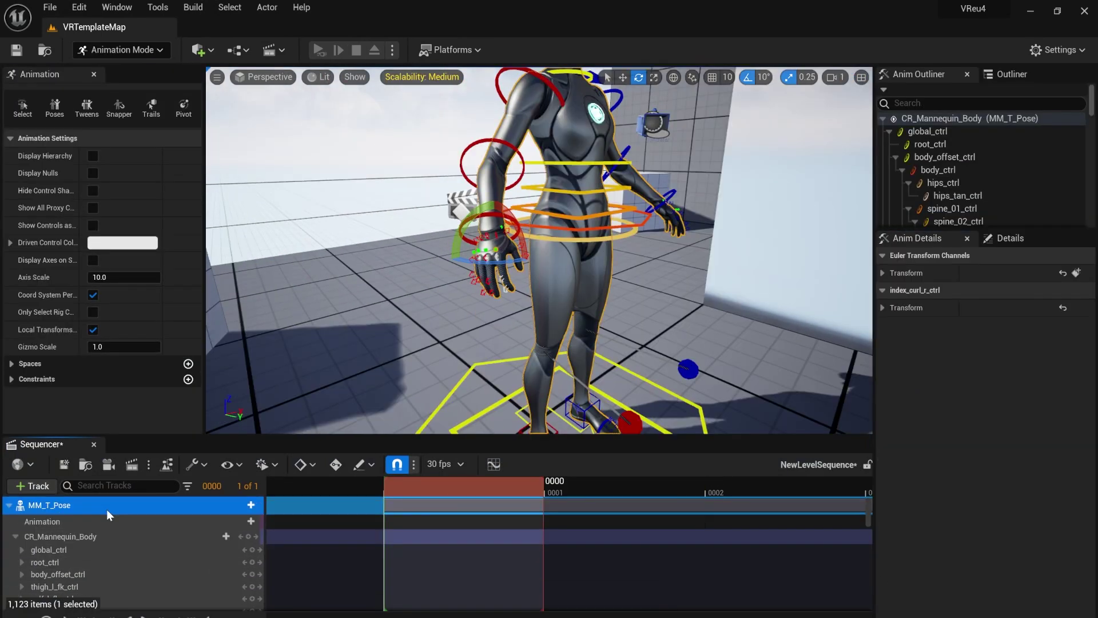
{"action": "right_click", "coordinate": [107, 506]}
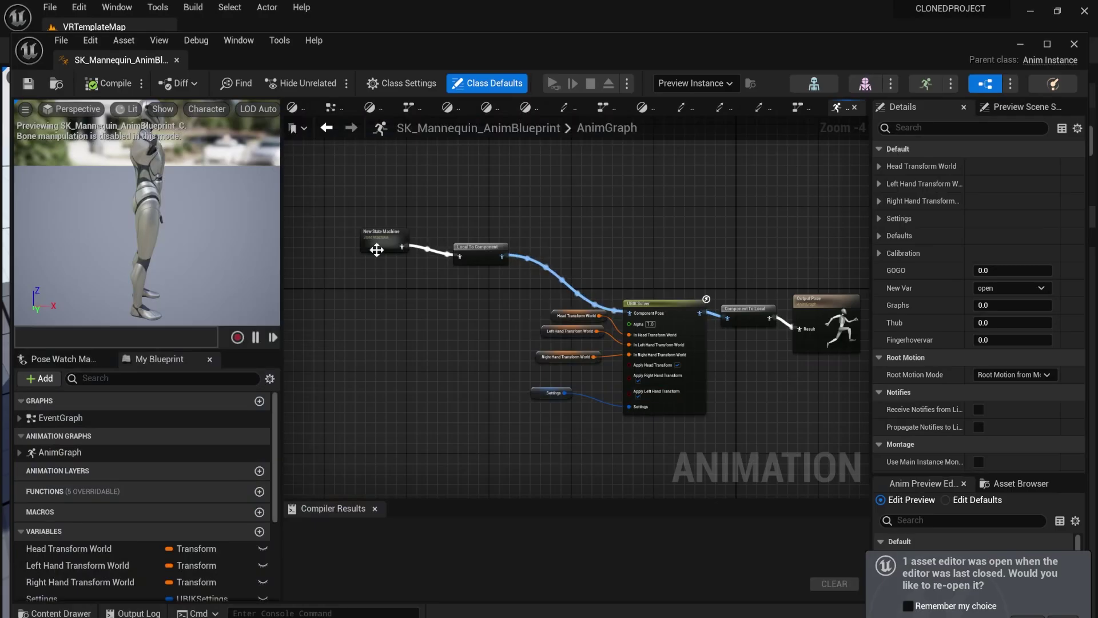
- Inspect the Point state's sequence player and index curl input event in the Anim Blueprint
{"action": "double_click", "coordinate": [376, 250]}
{"action": "double_click", "coordinate": [648, 294]}
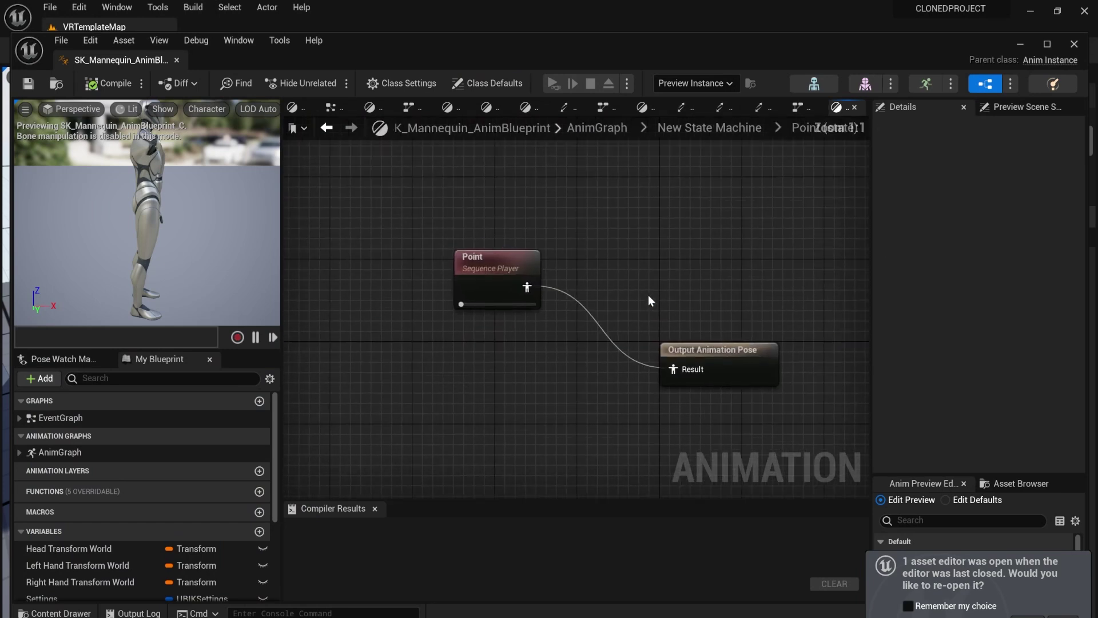
{"action": "left_click", "coordinate": [502, 286]}
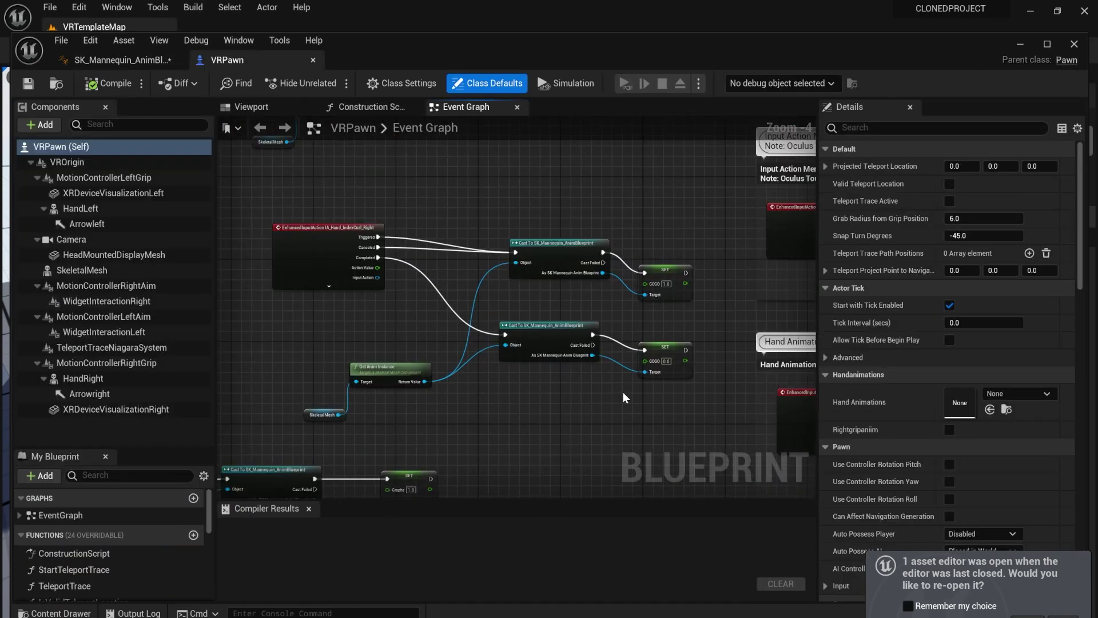
{"action": "scroll", "coordinate": [671, 301], "scroll_direction": "up", "scroll_amount": 1}
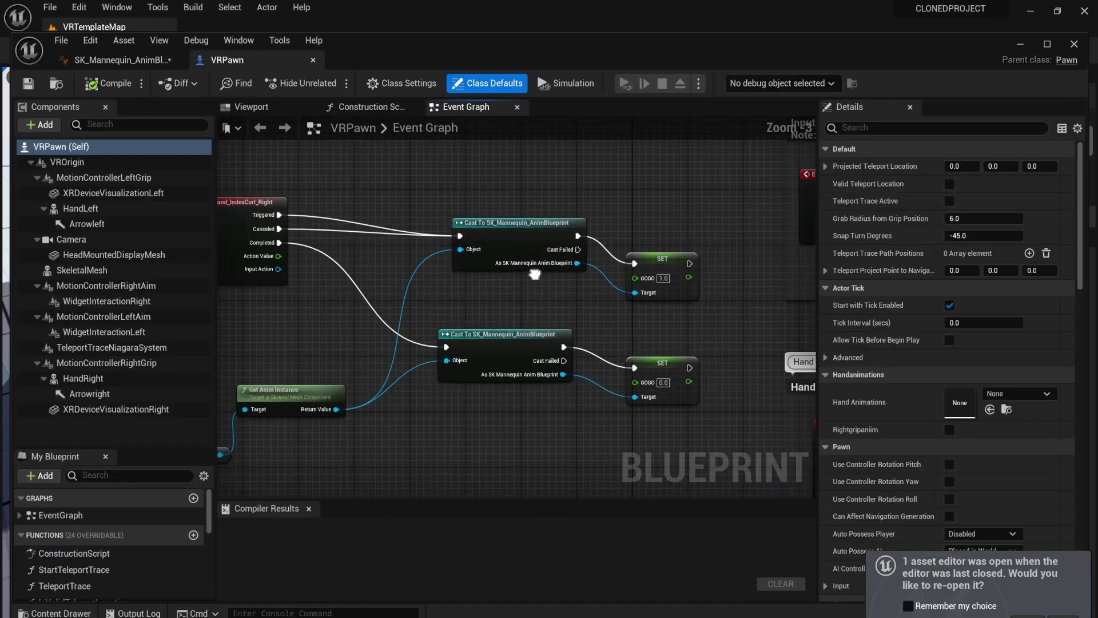
{"action": "left_click", "coordinate": [307, 263]}
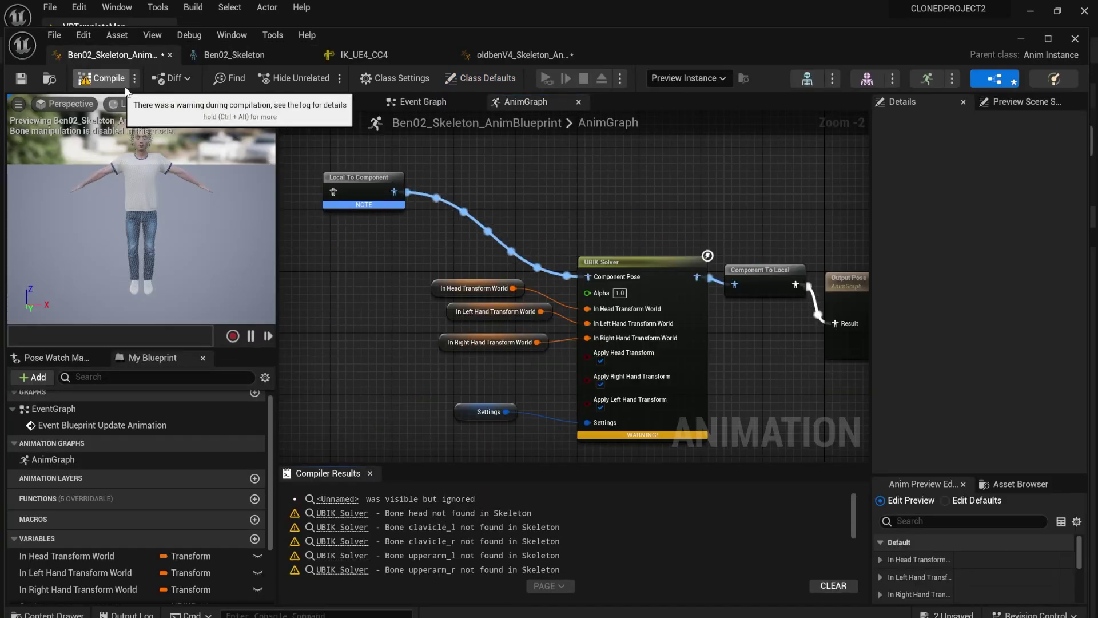
- Review the compiler warnings and check Ben02_Skeleton's asset details
{"action": "scroll", "coordinate": [450, 530], "scroll_direction": "down", "scroll_amount": 1}
{"action": "scroll", "coordinate": [449, 530], "scroll_direction": "down", "scroll_amount": 3}
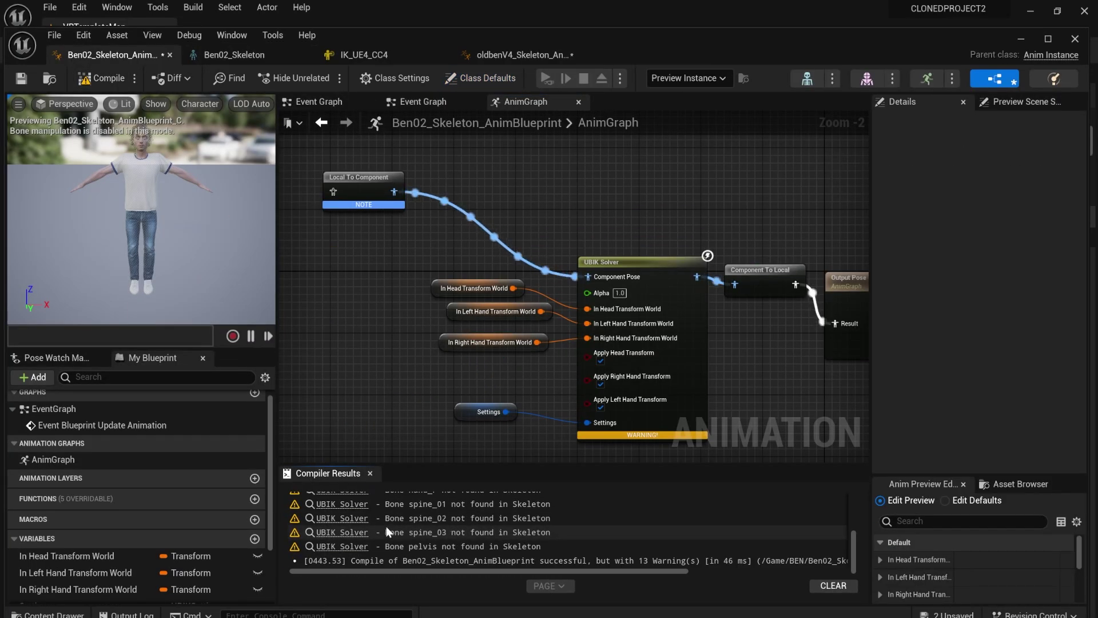
{"action": "left_click", "coordinate": [234, 55]}
{"action": "left_click", "coordinate": [158, 35]}
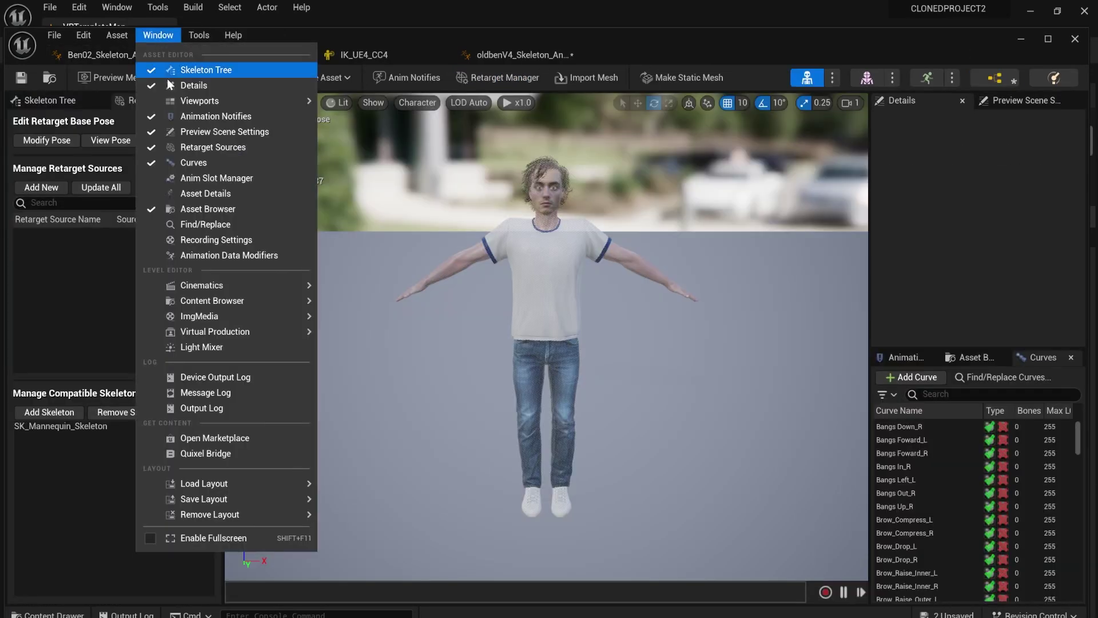
{"action": "left_click", "coordinate": [199, 196]}
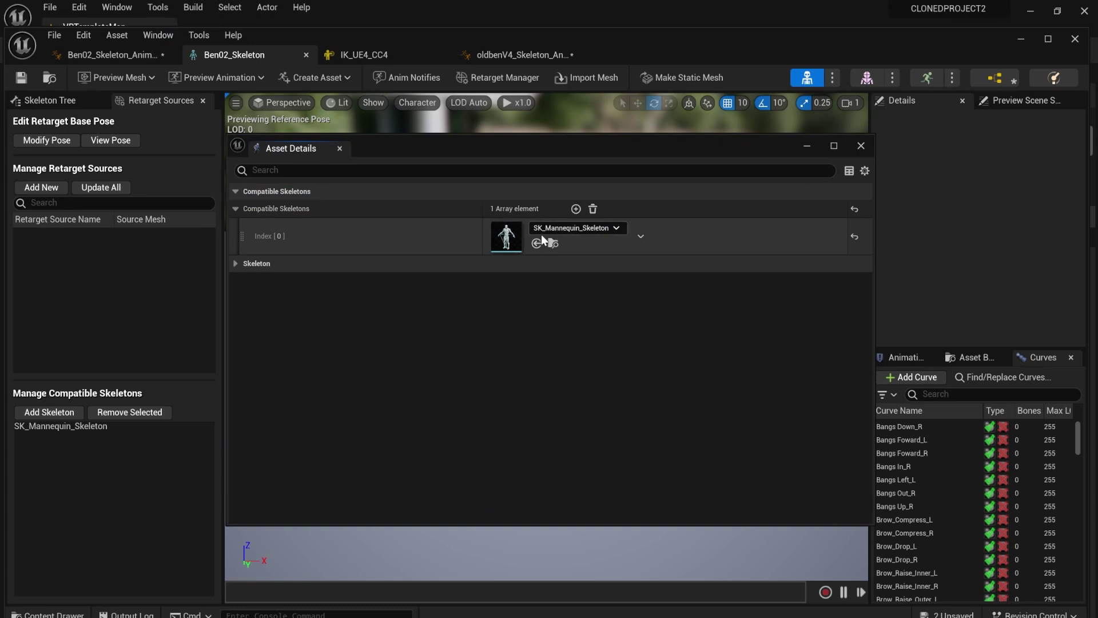
{"action": "left_click", "coordinate": [860, 145]}
- Move the VRPawn camera and headset forward along X toward the character's head
{"action": "left_click", "coordinate": [523, 54]}
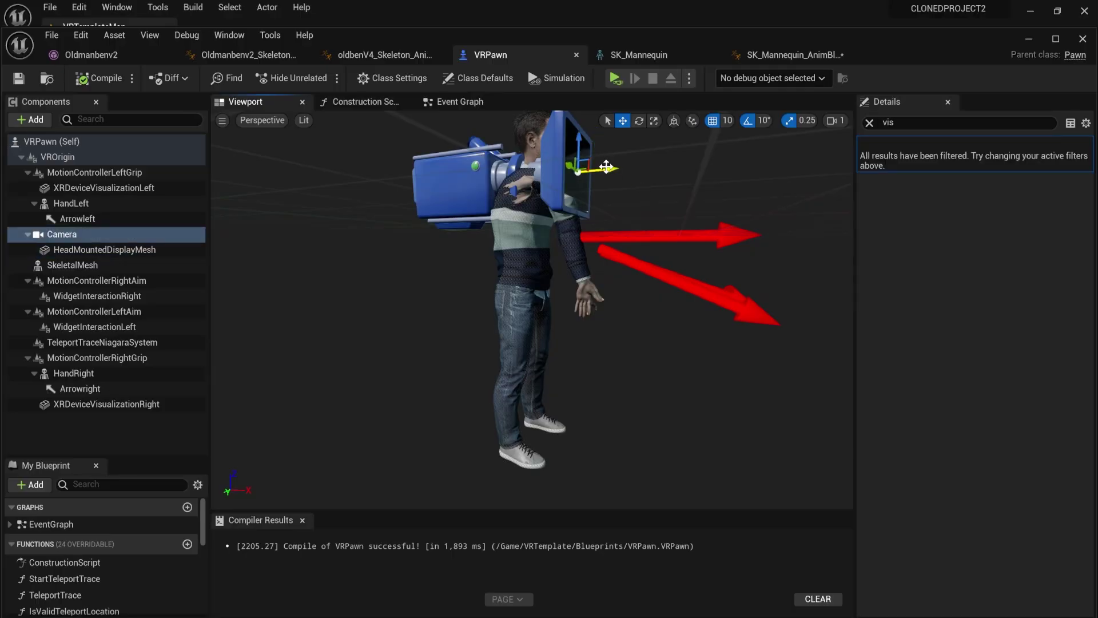
{"action": "left_click_drag", "start_coordinate": [615, 170], "coordinate": [664, 171]}
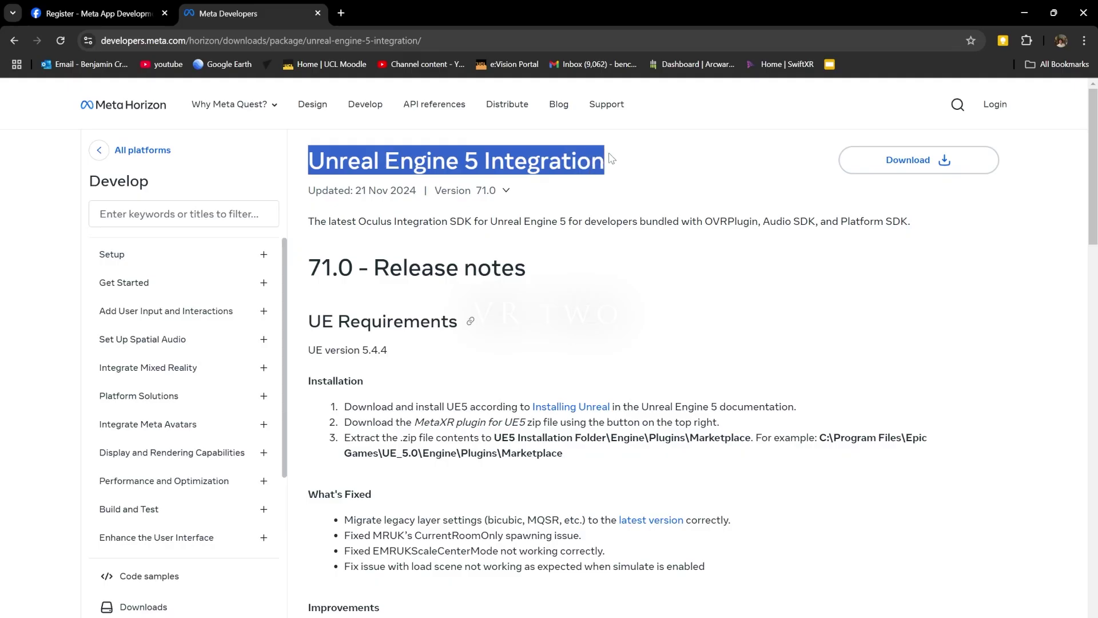
{"action": "left_click", "coordinate": [606, 265]}
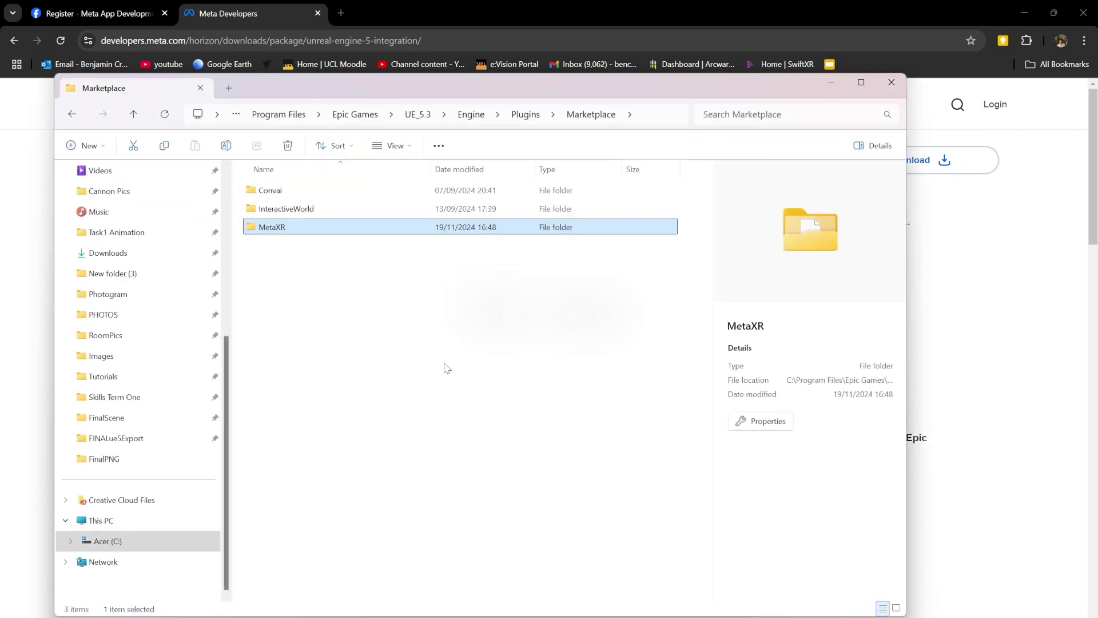
{"action": "left_click", "coordinate": [656, 110]}
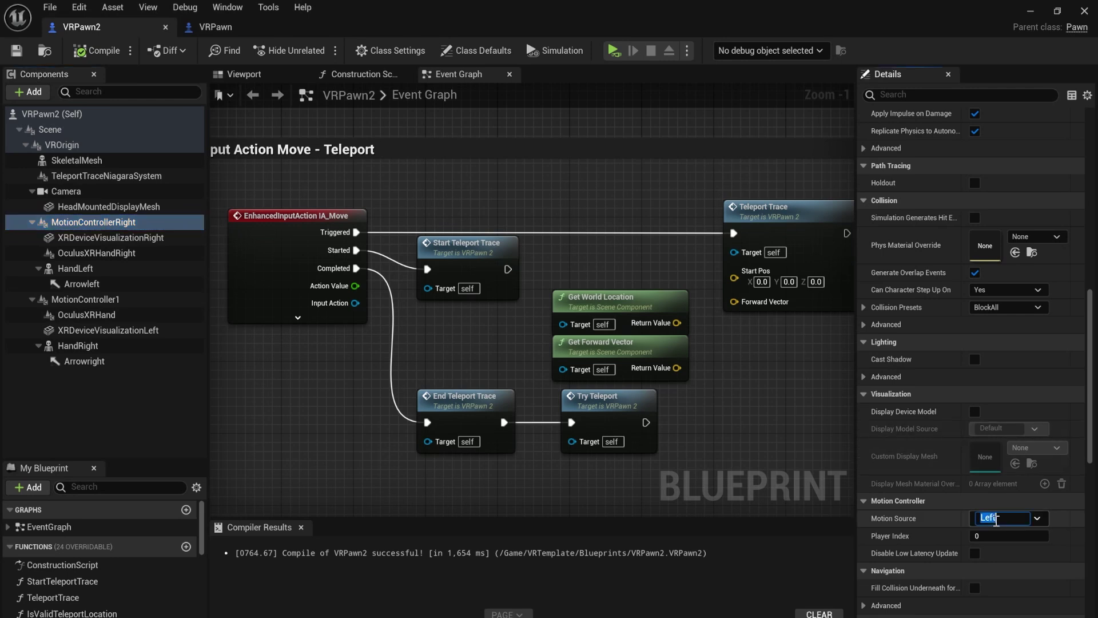
- Set hand tracking to Controllers and Hands, HIGH frequency and V2, then turn on developer runtime features
{"action": "left_click", "coordinate": [1037, 519]}
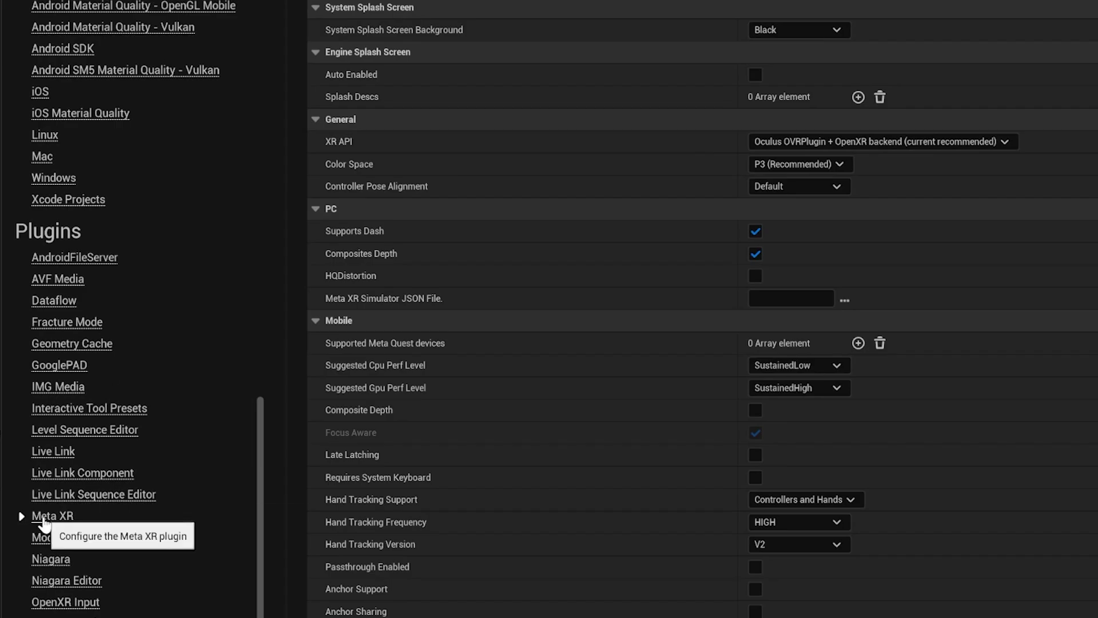
{"action": "left_click", "coordinate": [814, 499]}
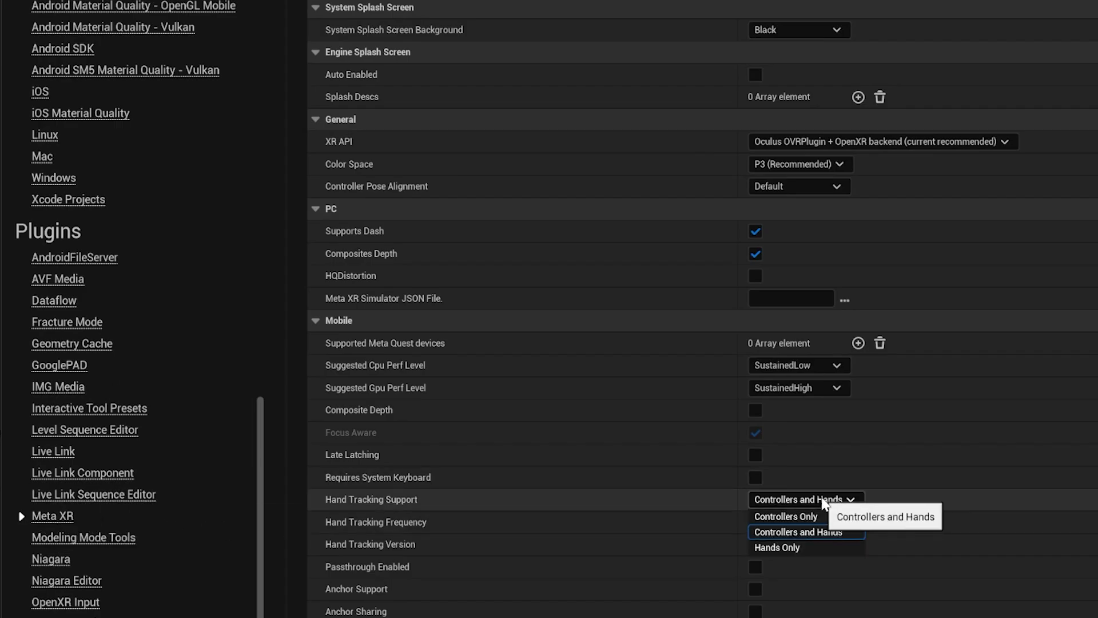
{"action": "left_click", "coordinate": [833, 536]}
{"action": "left_click", "coordinate": [774, 554]}
{"action": "left_click", "coordinate": [798, 545]}
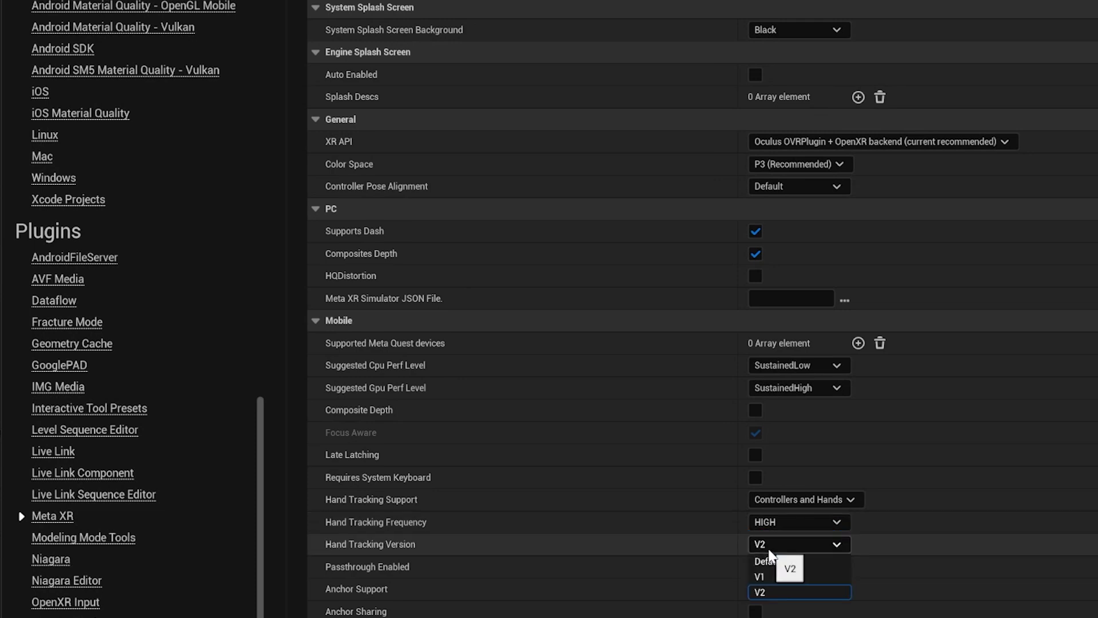
{"action": "left_click", "coordinate": [760, 593]}
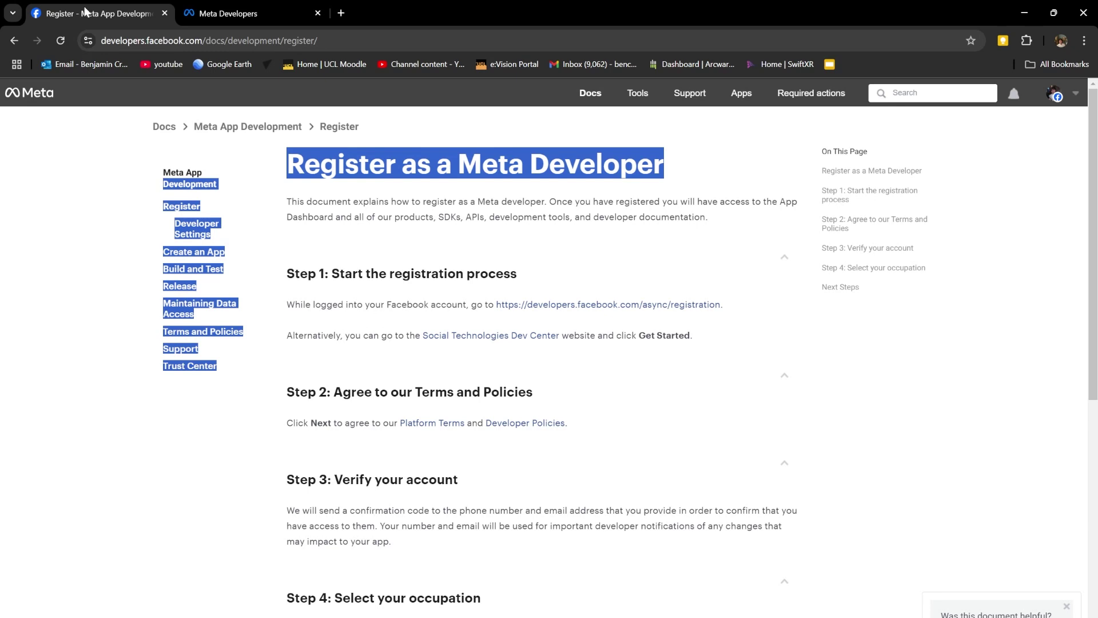
{"action": "left_click", "coordinate": [370, 212]}
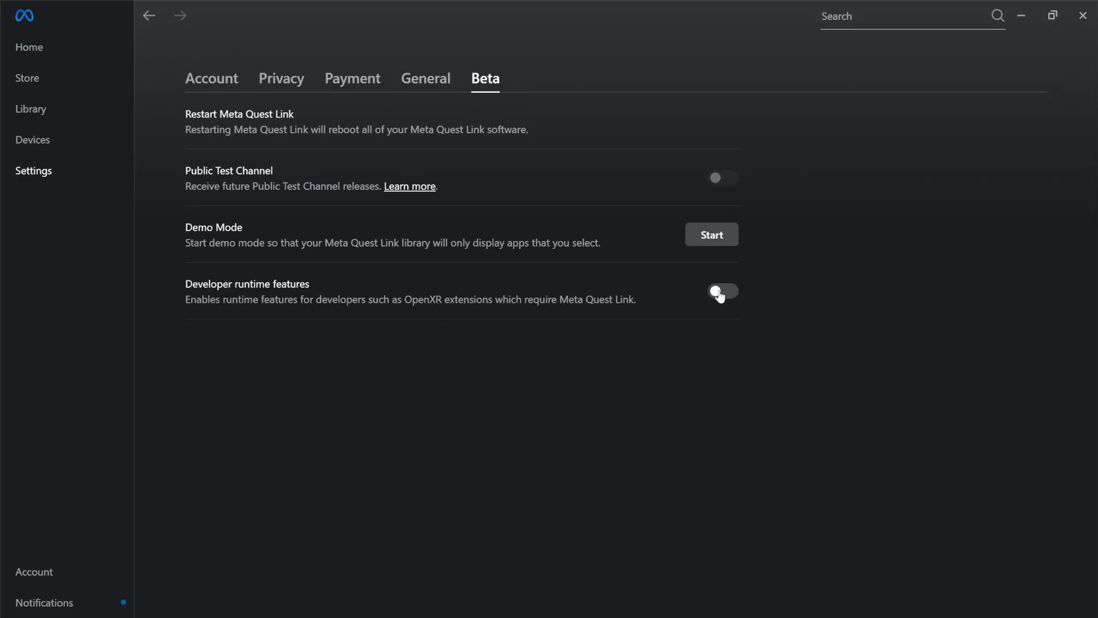
{"action": "left_click", "coordinate": [720, 292]}
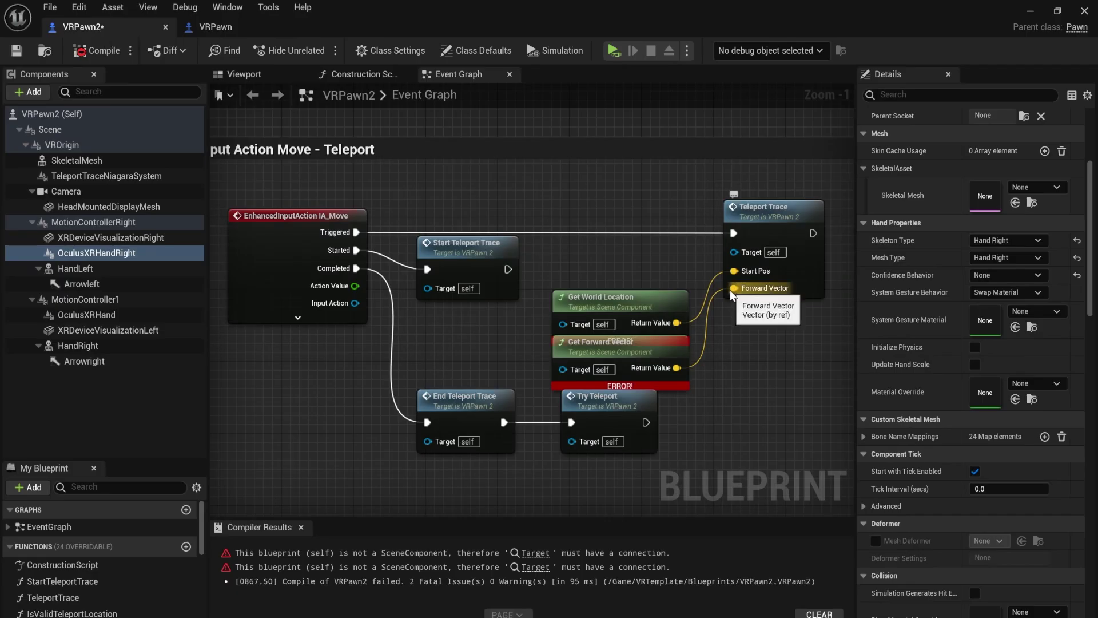
- Start a new connection from Teleport Trace's vector pin, then dismiss the vector actions list
{"action": "left_click_drag", "start_coordinate": [732, 288], "coordinate": [724, 325], "text": "ctrl"}
{"action": "left_click", "coordinate": [84, 53]}
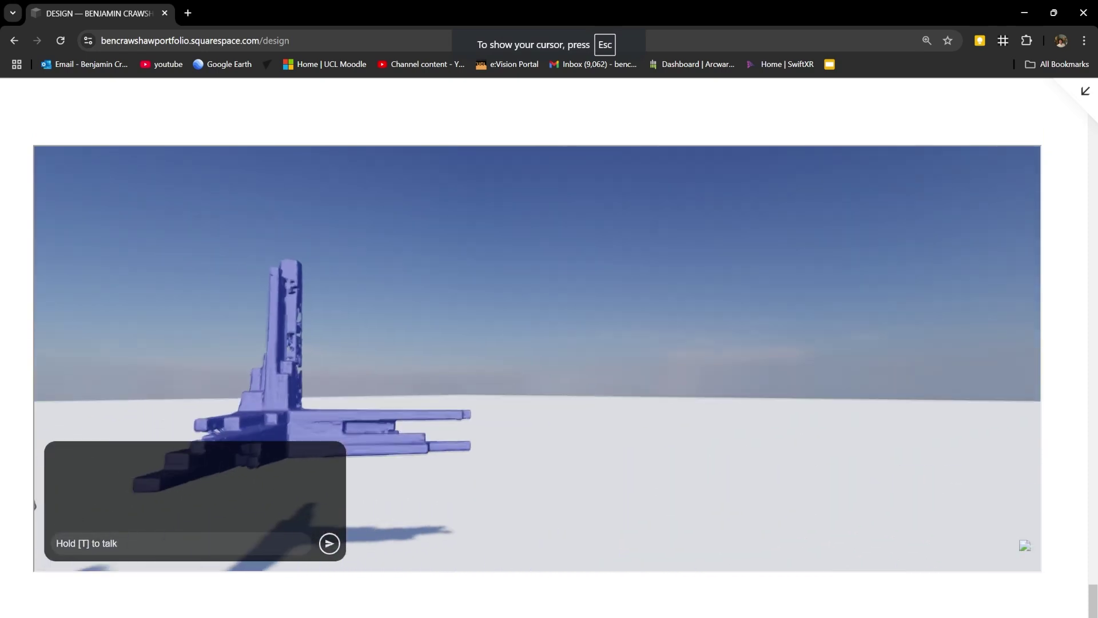
- Walk toward the blue sculpture and ask the character 'Briefly describe task three'
{"action": "key", "text": "w"}
{"action": "left_click", "coordinate": [162, 542]}
{"action": "type", "text": "Briefly describe task three"}
{"action": "key", "text": "Return"}
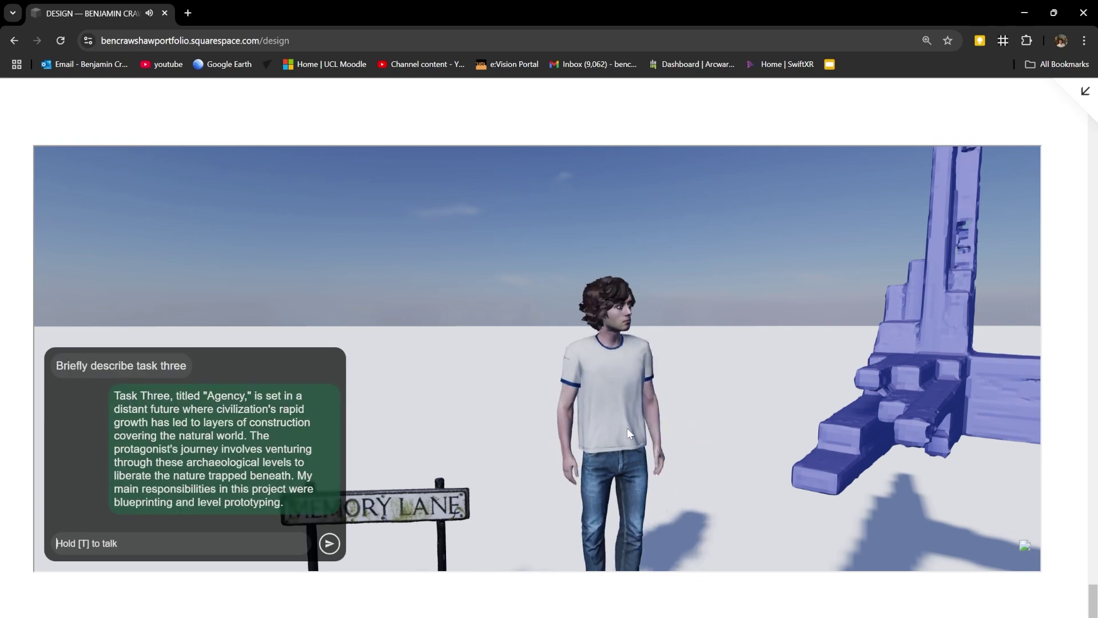
- Send 'say bye', greet the character in the other game, and play the alleyway video
{"action": "type", "text": "say bye"}
{"action": "key", "text": "Return"}
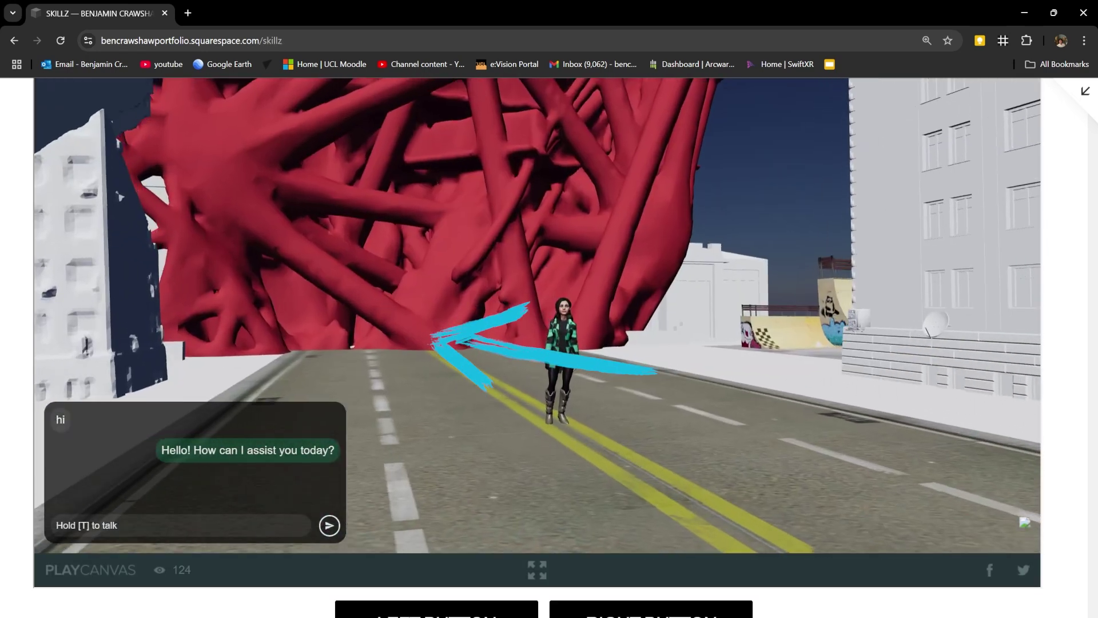
{"action": "key", "text": "t"}
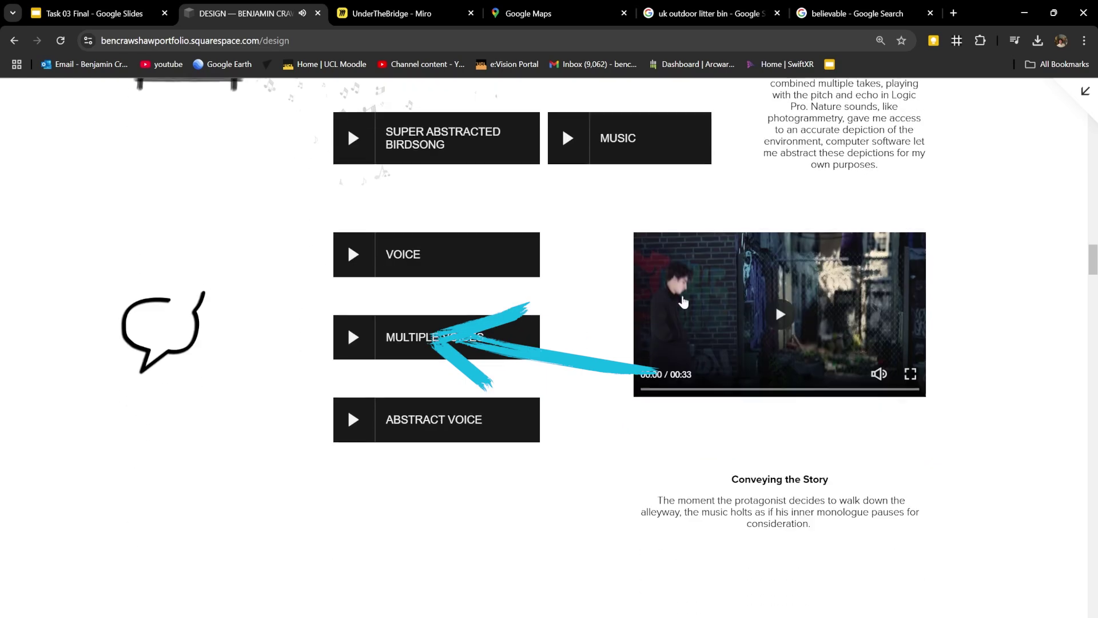
{"action": "left_click", "coordinate": [778, 318]}
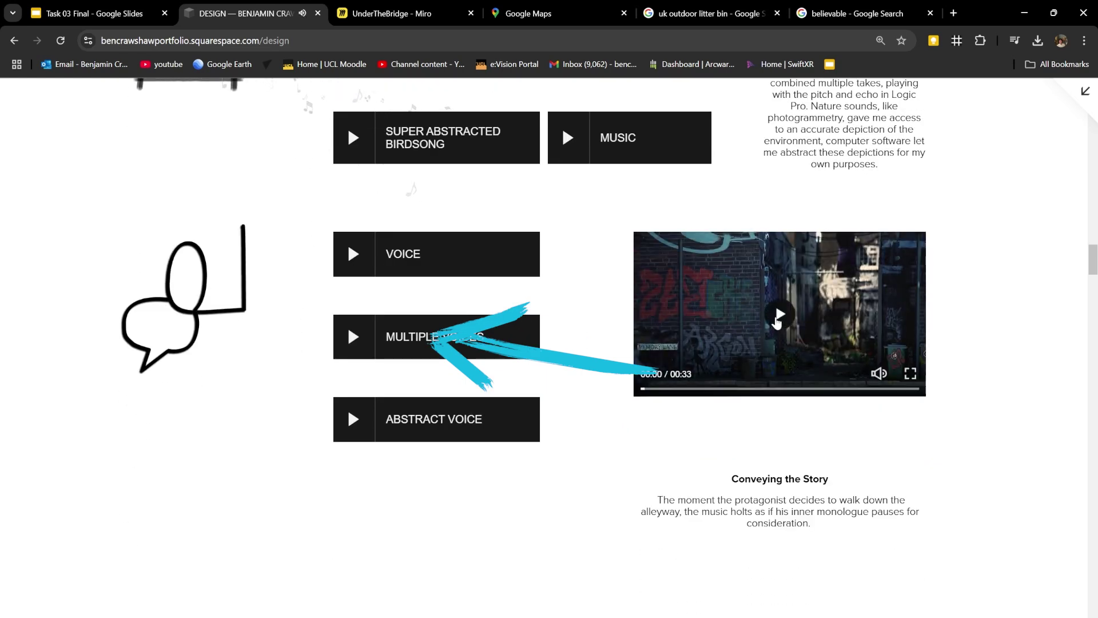